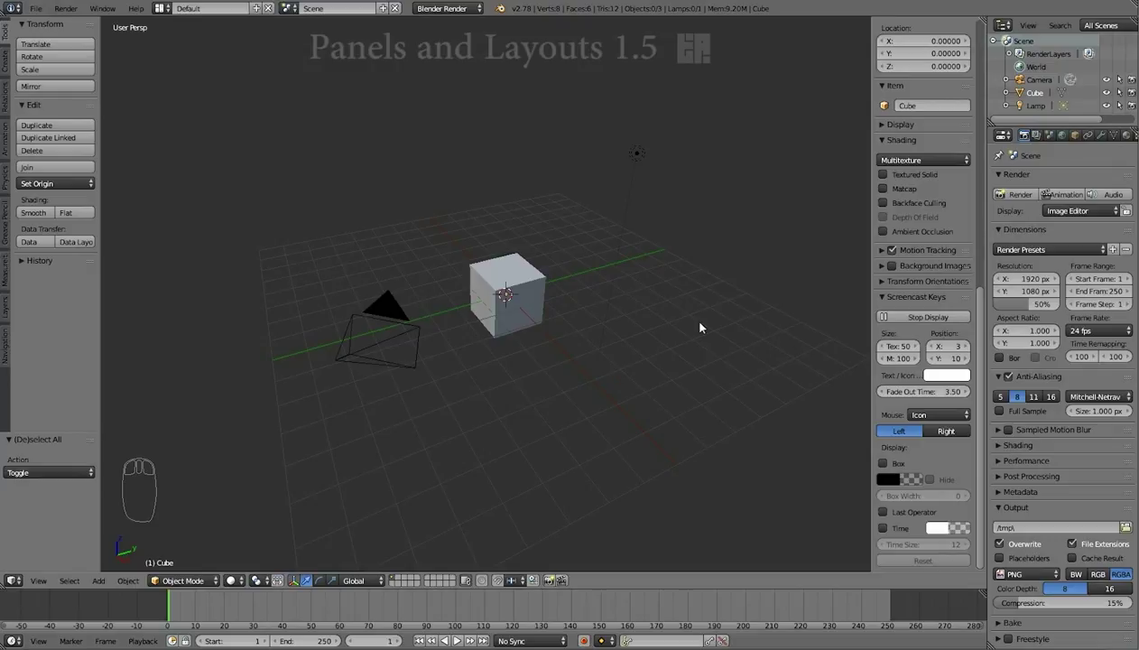
Hide and restore the 3D view's tool shelf, and do the same with its properties sidebar.
{"action": "mouse_move", "coordinate": [696, 304]}
{"action": "middle_mouse_down"}
{"action": "mouse_move", "coordinate": [592, 340]}
{"action": "mouse_move", "coordinate": [713, 295]}
{"action": "mouse_move", "coordinate": [681, 307]}
{"action": "mouse_move", "coordinate": [704, 306]}
{"action": "mouse_move", "coordinate": [694, 311]}
{"action": "middle_mouse_up"}
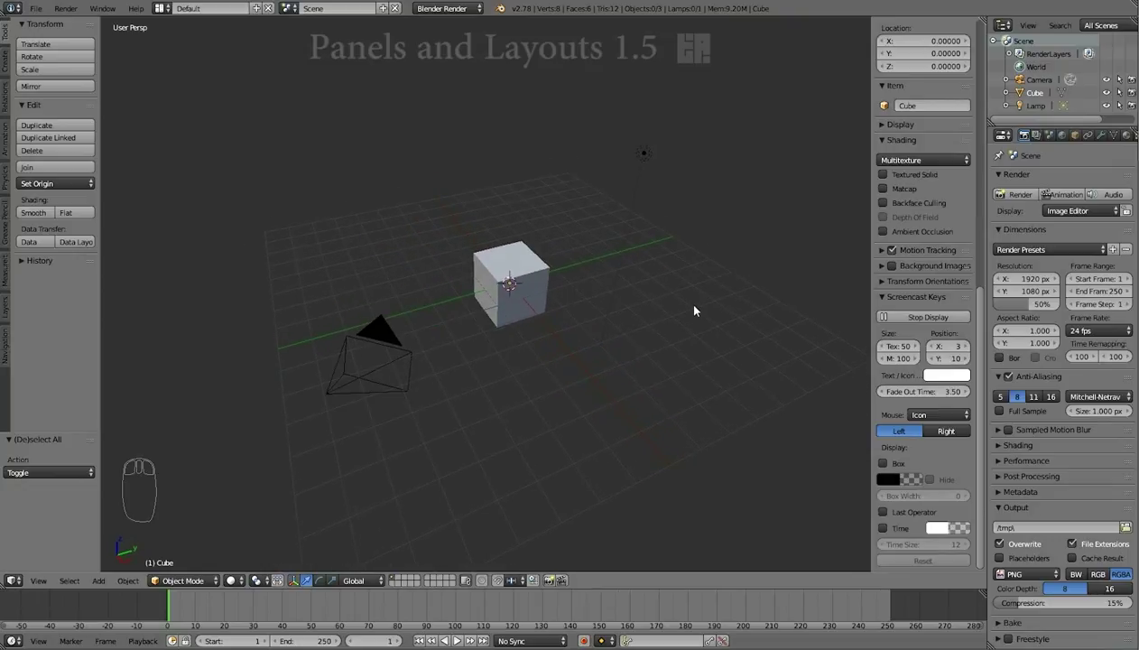
{"action": "key", "text": "t"}
{"action": "key", "text": "t"}
{"action": "key", "text": "n"}
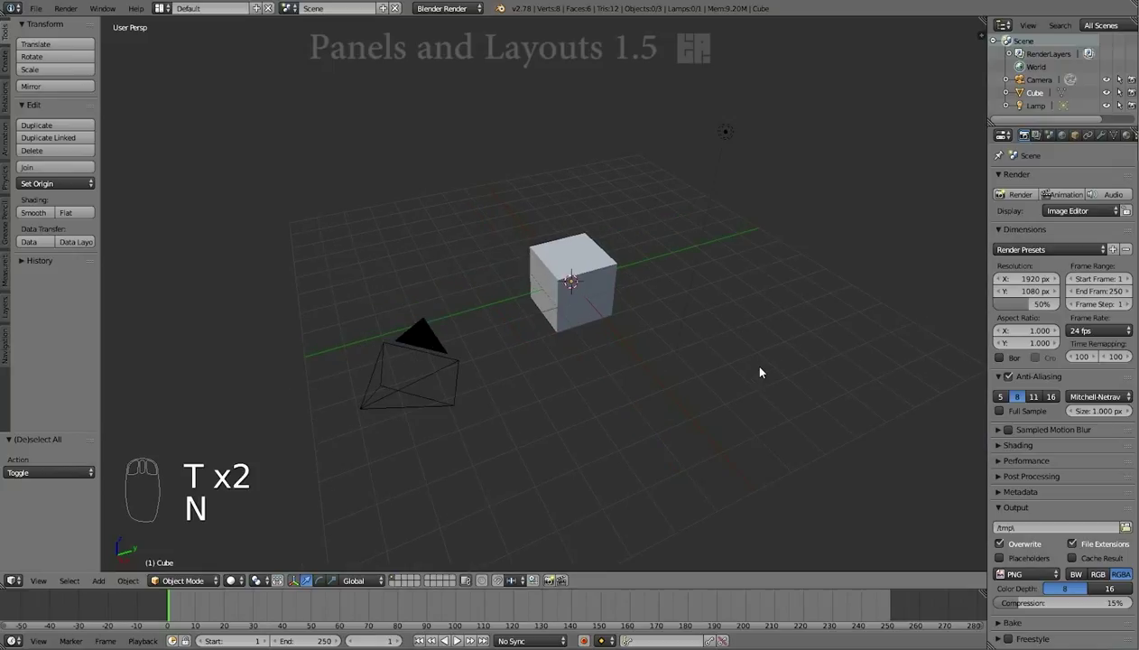
{"action": "key", "text": "n"}
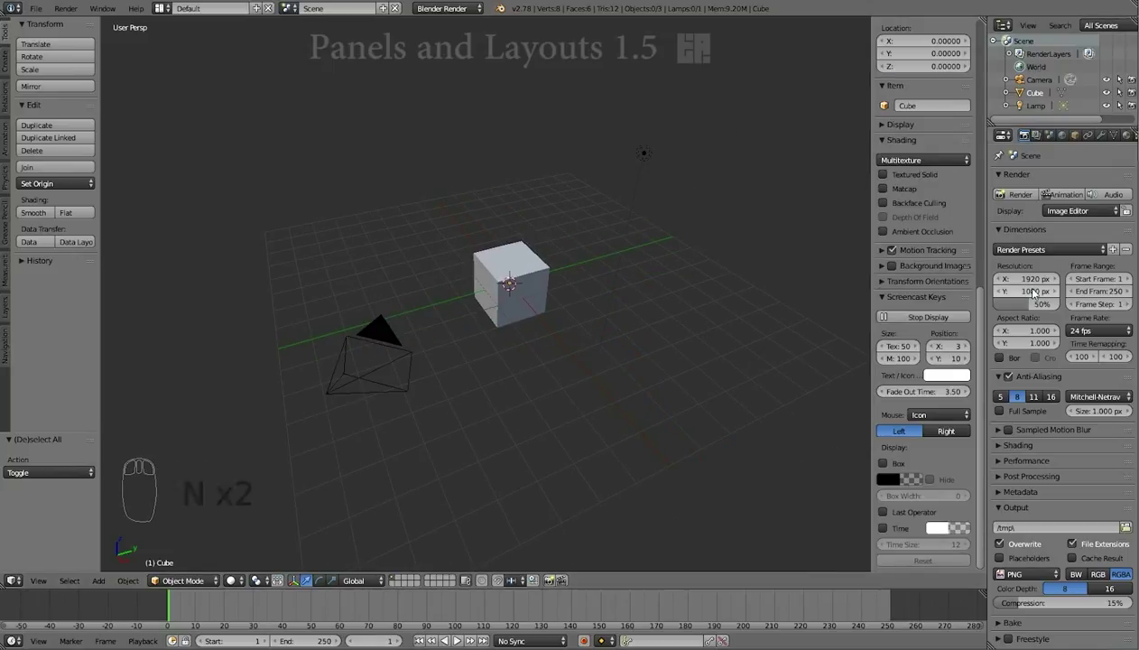
Enable automatic keyframing and insert a Location keyframe for the cube at frame 1.
{"action": "left_click_drag", "start_coordinate": [263, 611], "coordinate": [167, 621]}
{"action": "right_click", "coordinate": [504, 259]}
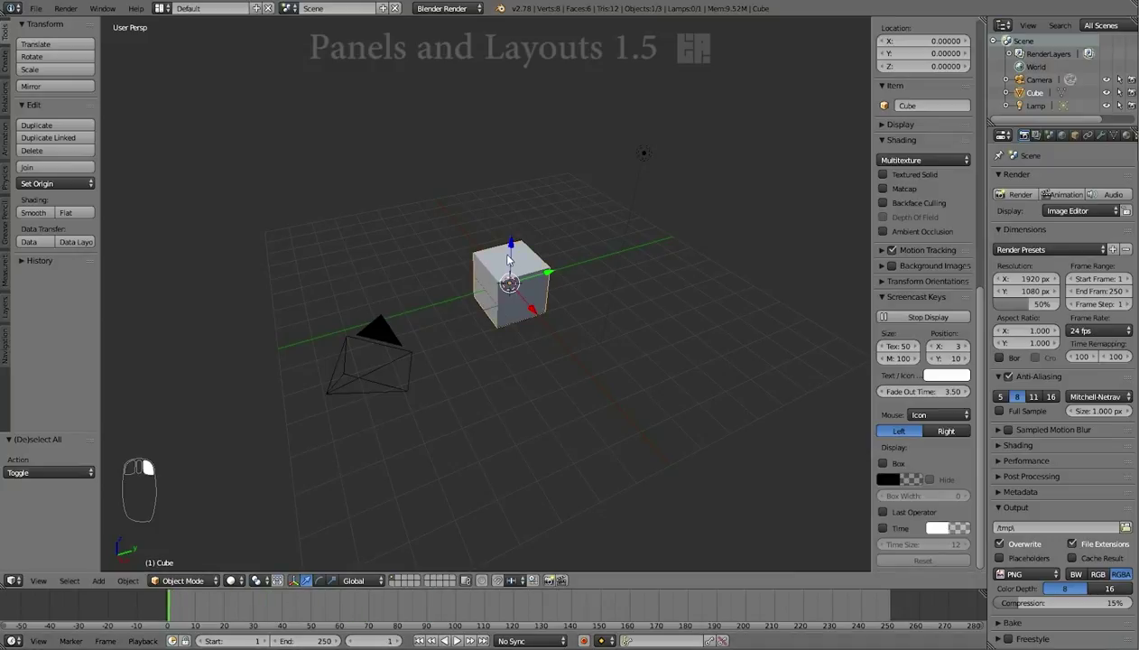
{"action": "left_click", "coordinate": [584, 642]}
{"action": "key", "text": "i"}
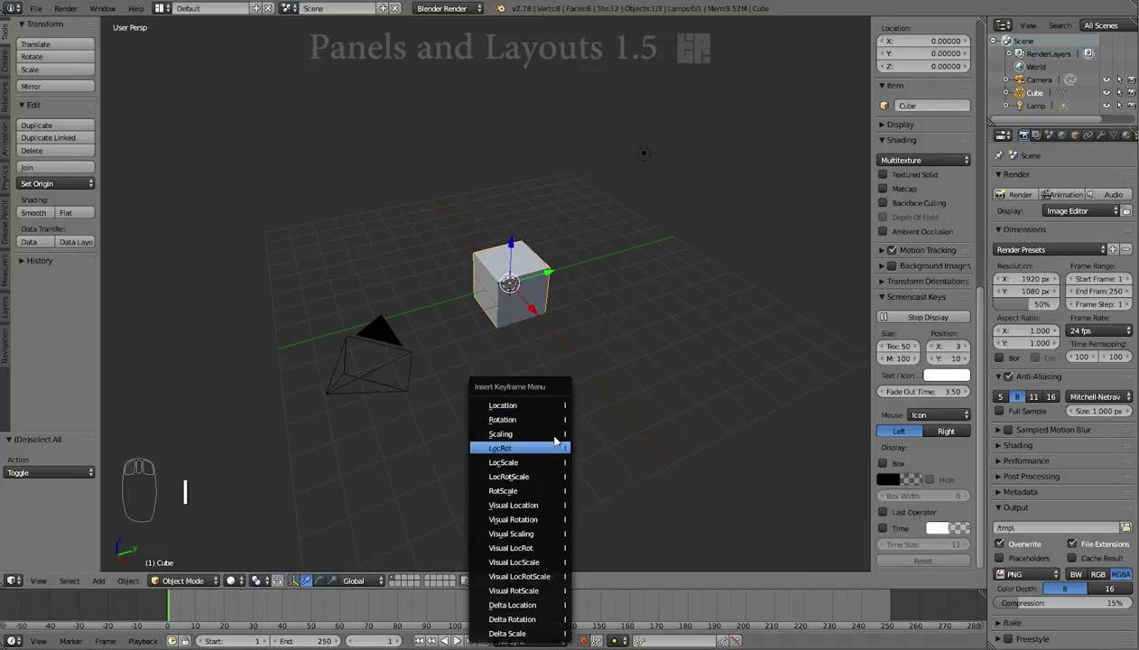
{"action": "left_click", "coordinate": [545, 403]}
Keyframe the cube at frame 41, moved about 6.46 units along the Y axis, and return to frame 1.
{"action": "left_click", "coordinate": [283, 602]}
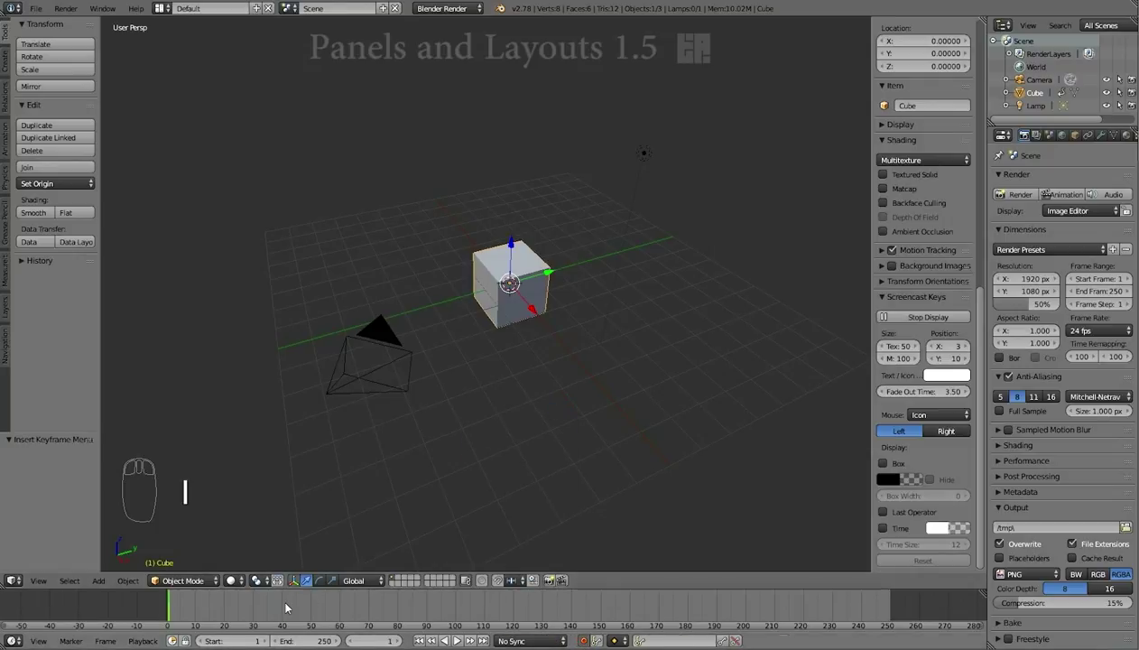
{"action": "left_click_drag", "start_coordinate": [552, 277], "coordinate": [704, 221]}
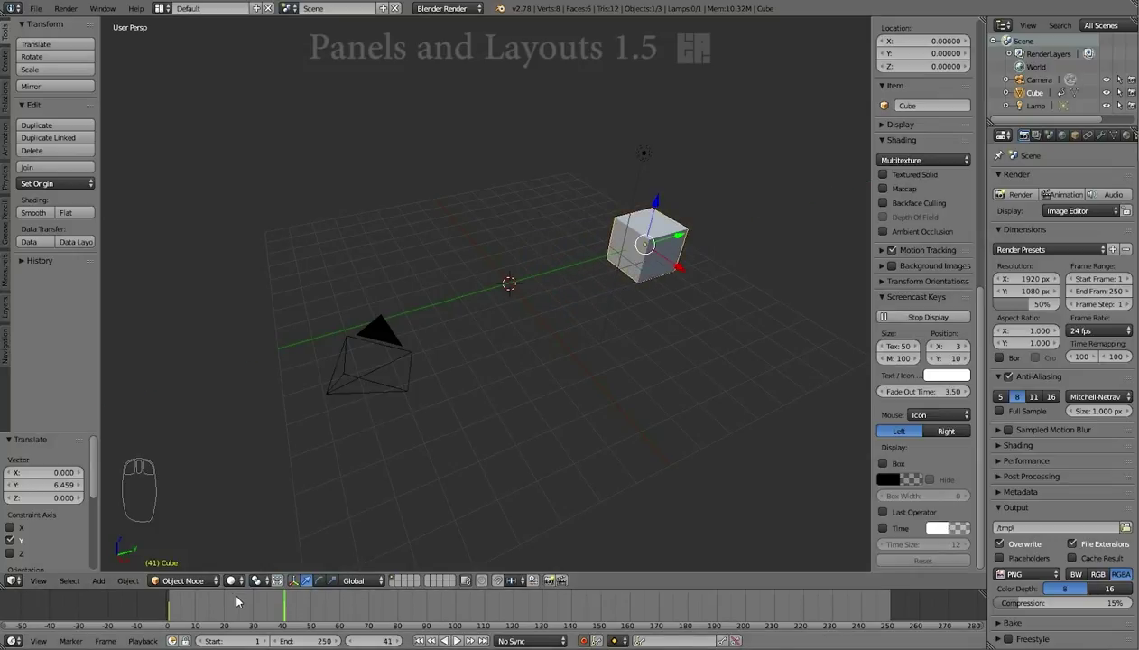
{"action": "left_click_drag", "start_coordinate": [235, 598], "coordinate": [169, 609]}
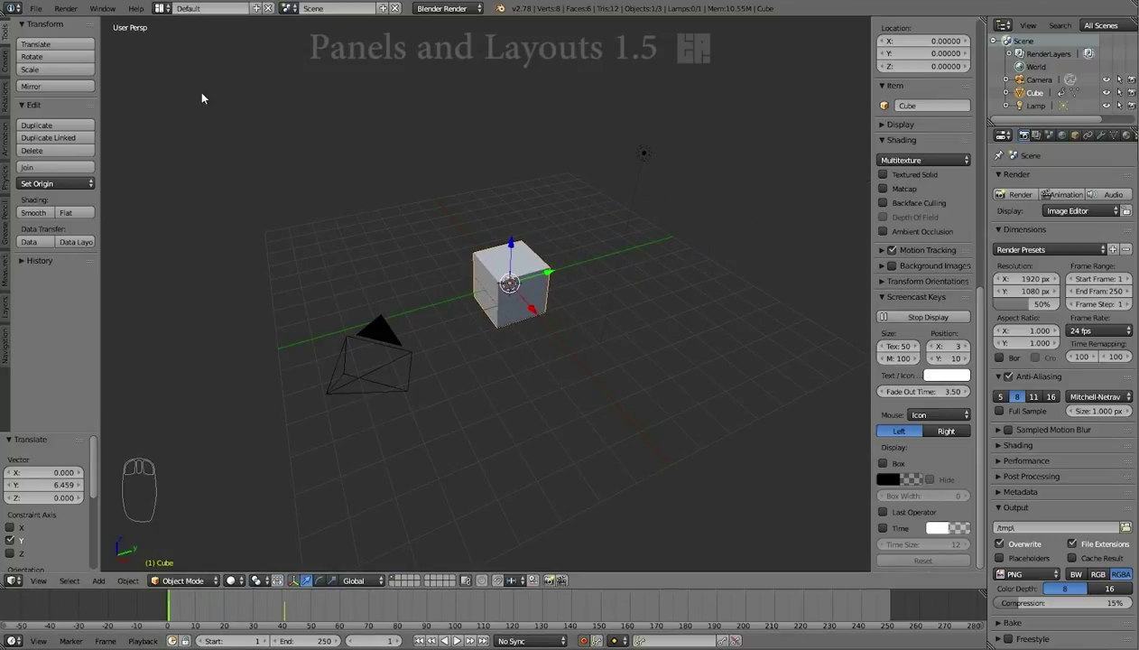
Preview the 3D View Full screen layout, and switch to the Animation layout.
{"action": "left_click", "coordinate": [161, 8]}
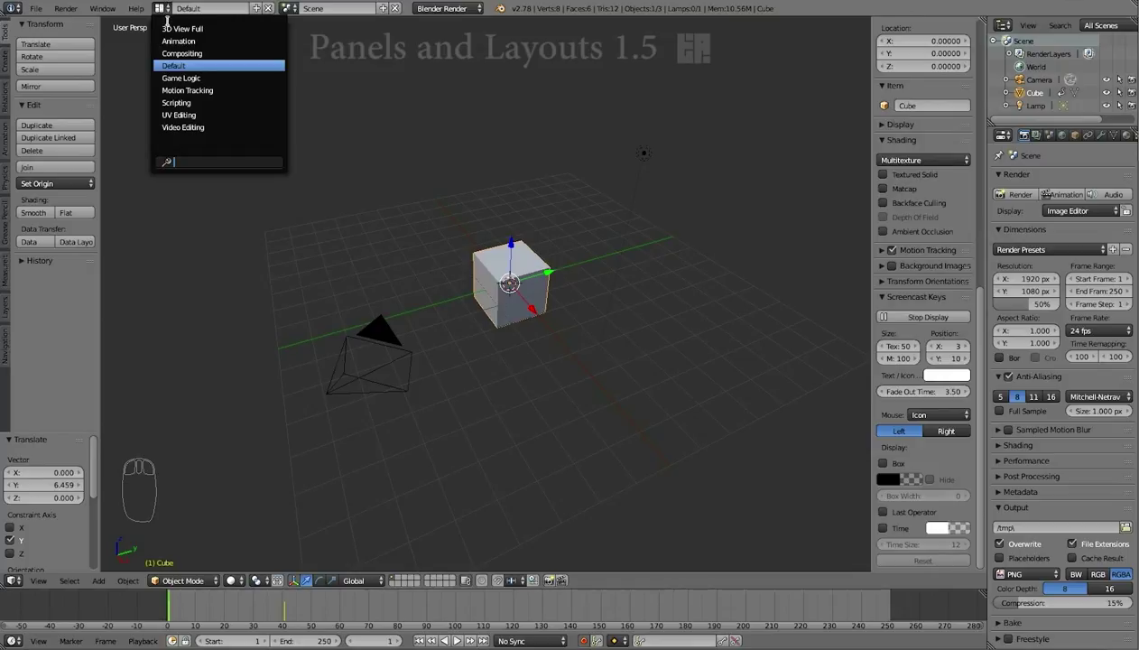
{"action": "left_click", "coordinate": [172, 29]}
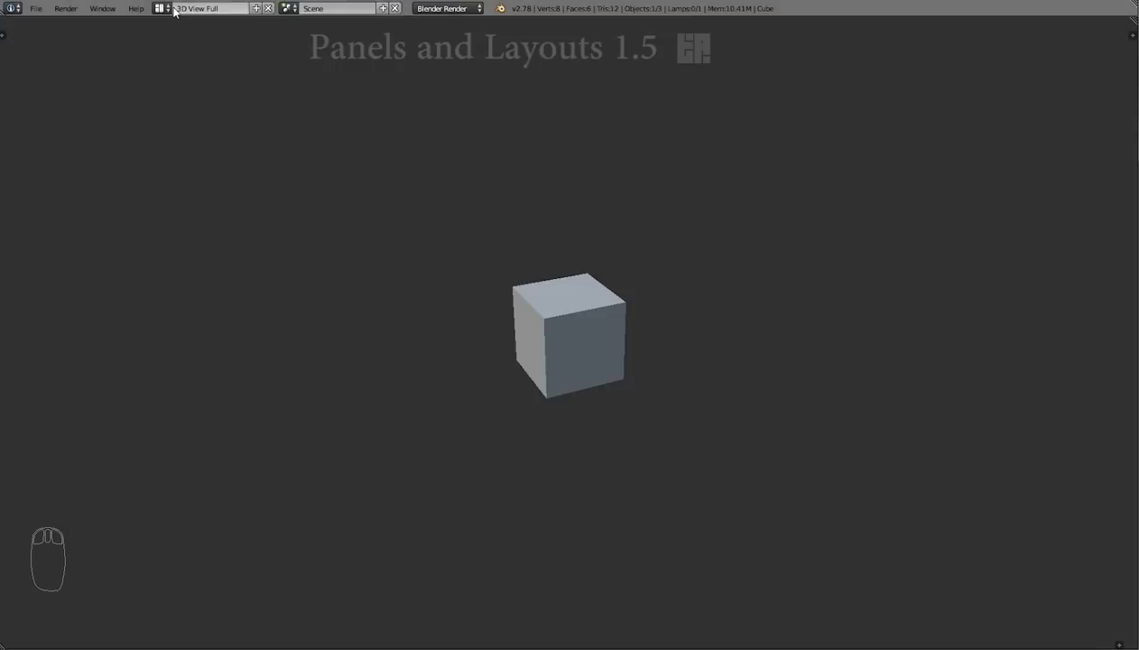
{"action": "left_click", "coordinate": [167, 11]}
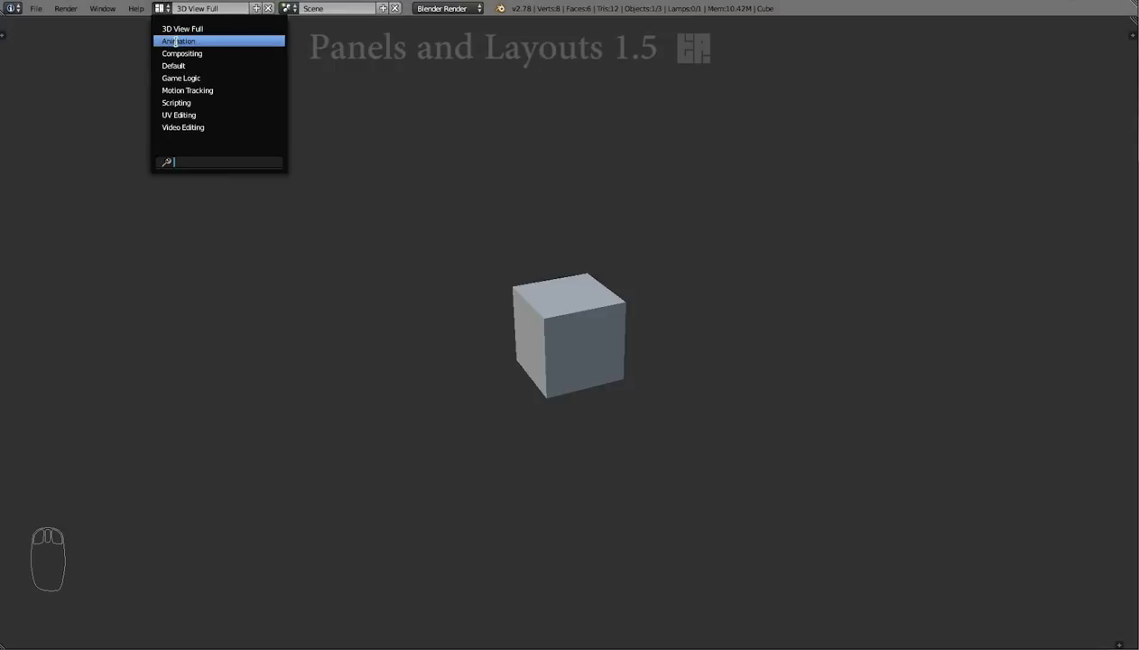
{"action": "left_click", "coordinate": [177, 41]}
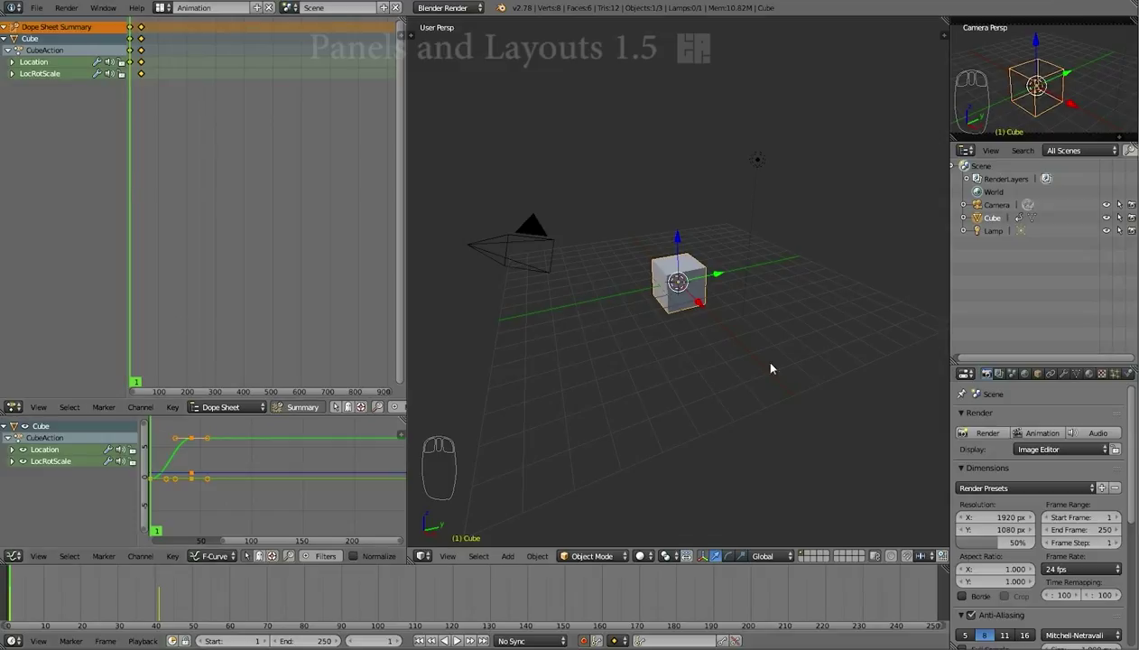
Enlarge the camera view area by shifting its border with the Outliner downward.
{"action": "middle_click_drag", "start_coordinate": [772, 350], "coordinate": [953, 264]}
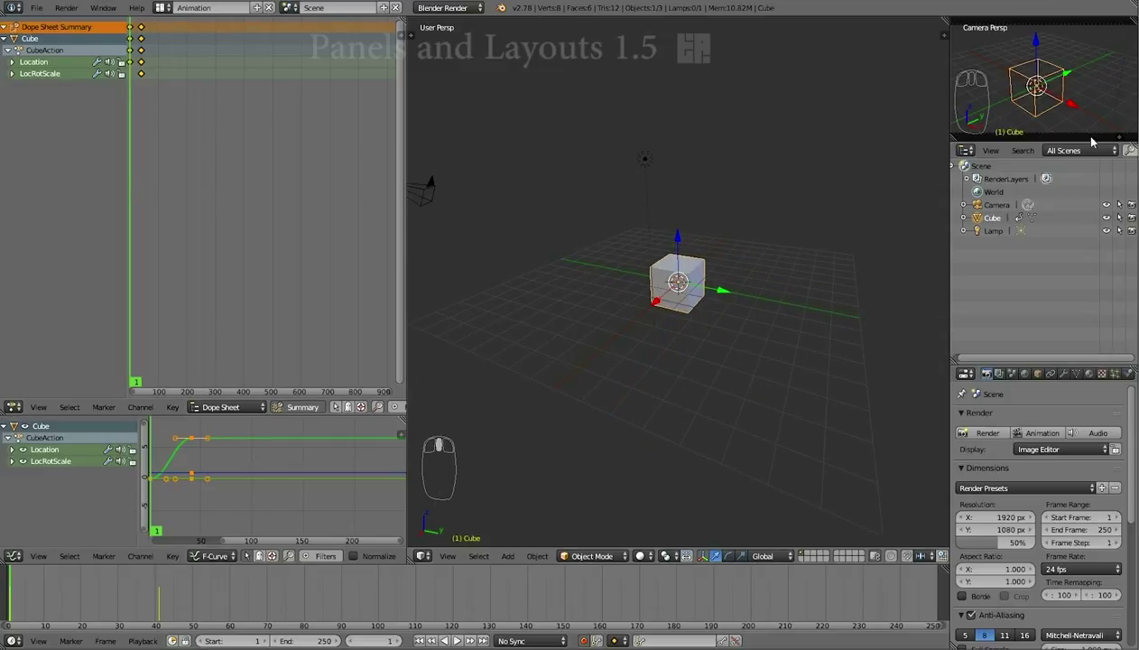
{"action": "left_click_drag", "start_coordinate": [1096, 142], "coordinate": [1097, 206]}
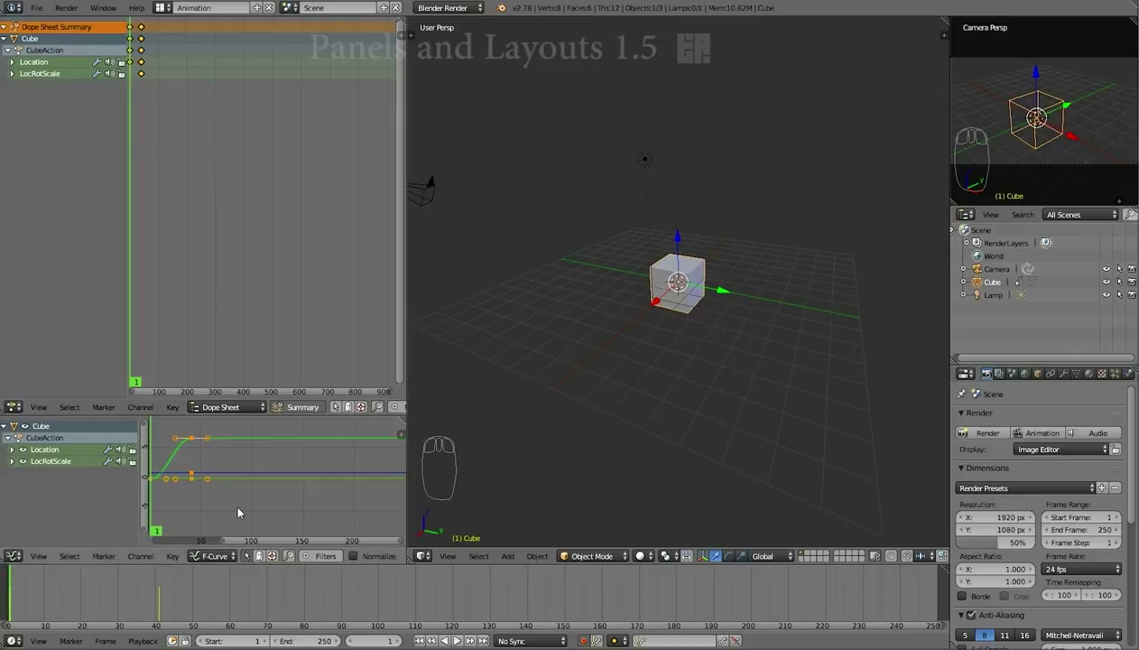
Look through the Compositing, Motion Tracking and Video Editing screen layouts.
{"action": "left_click", "coordinate": [162, 7]}
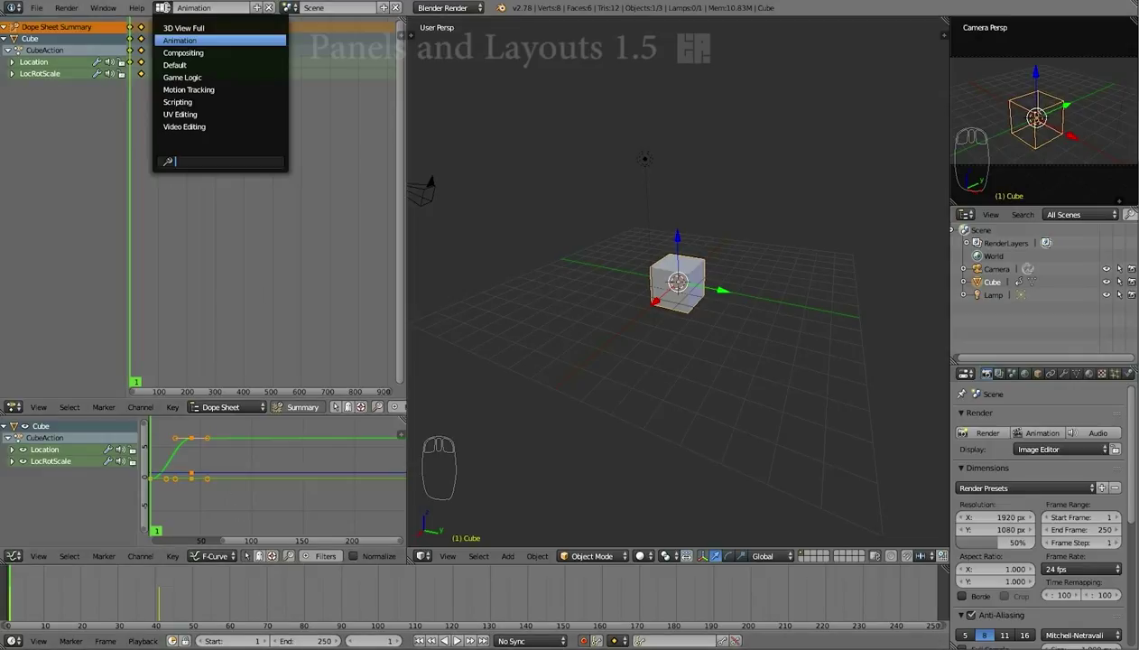
{"action": "left_click", "coordinate": [172, 52]}
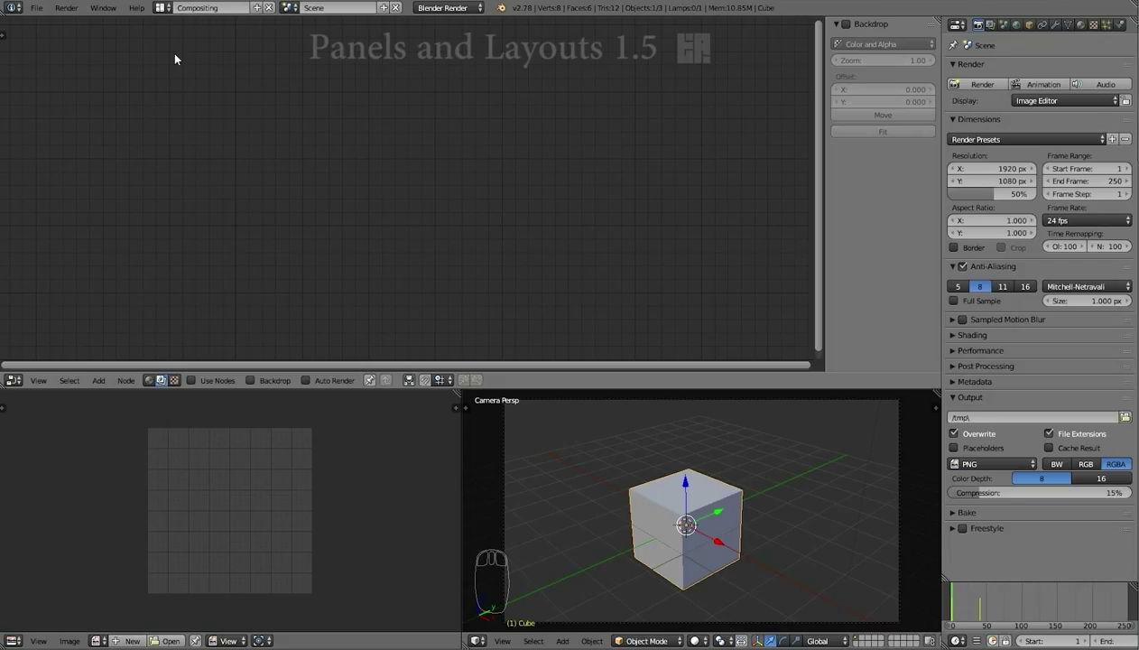
{"action": "left_click", "coordinate": [162, 7]}
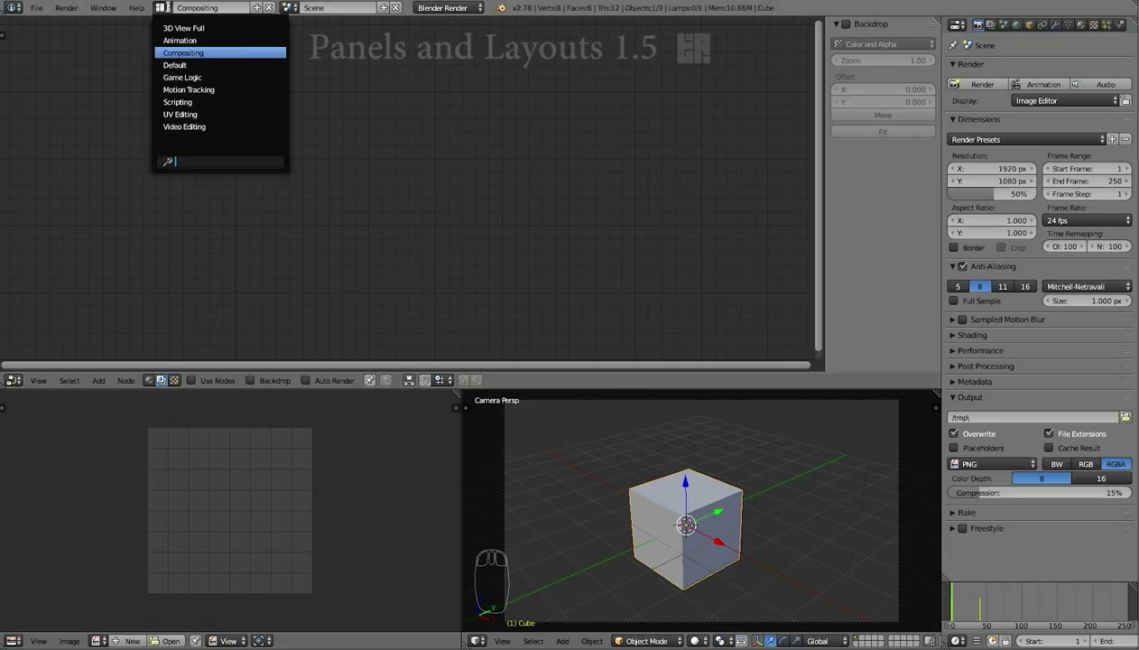
{"action": "left_click", "coordinate": [176, 88]}
{"action": "left_click", "coordinate": [162, 8]}
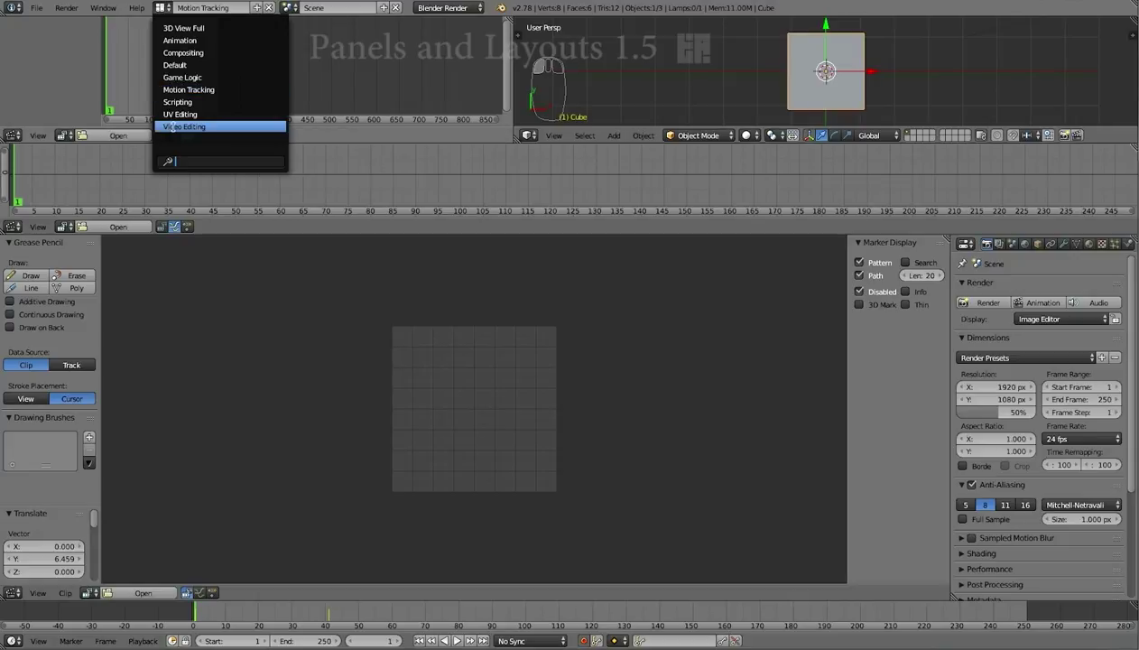
{"action": "left_click", "coordinate": [172, 122]}
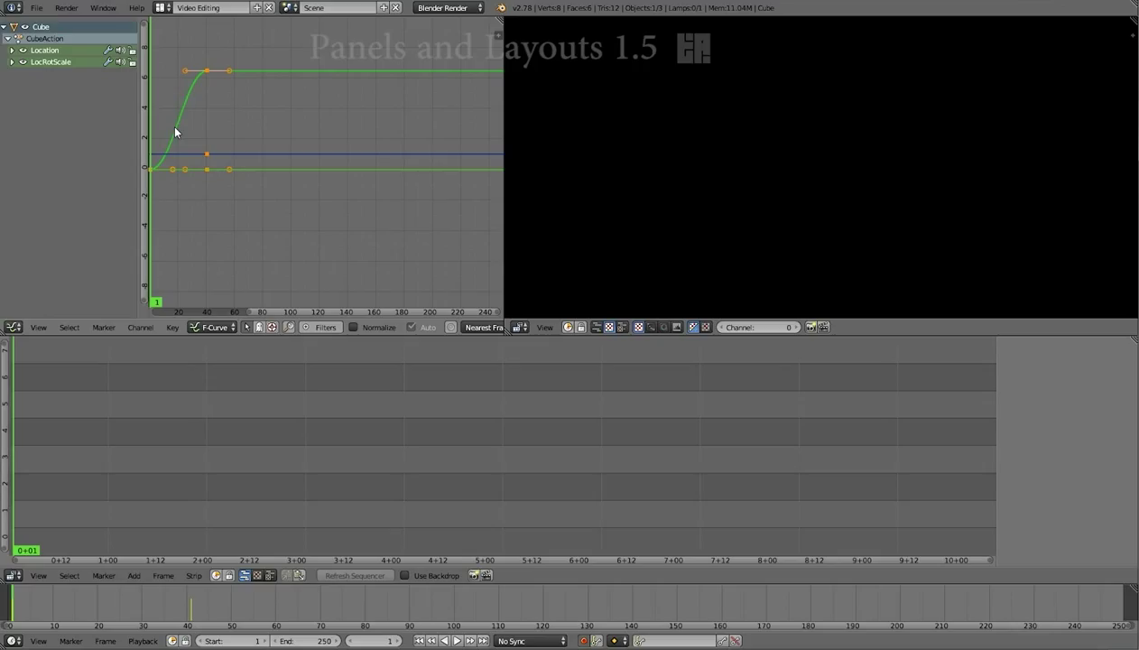
Return to the Animation layout and resize its areas: narrower Dope Sheet column, wider Outliner and Properties column, taller Graph Editor.
{"action": "left_click", "coordinate": [169, 8]}
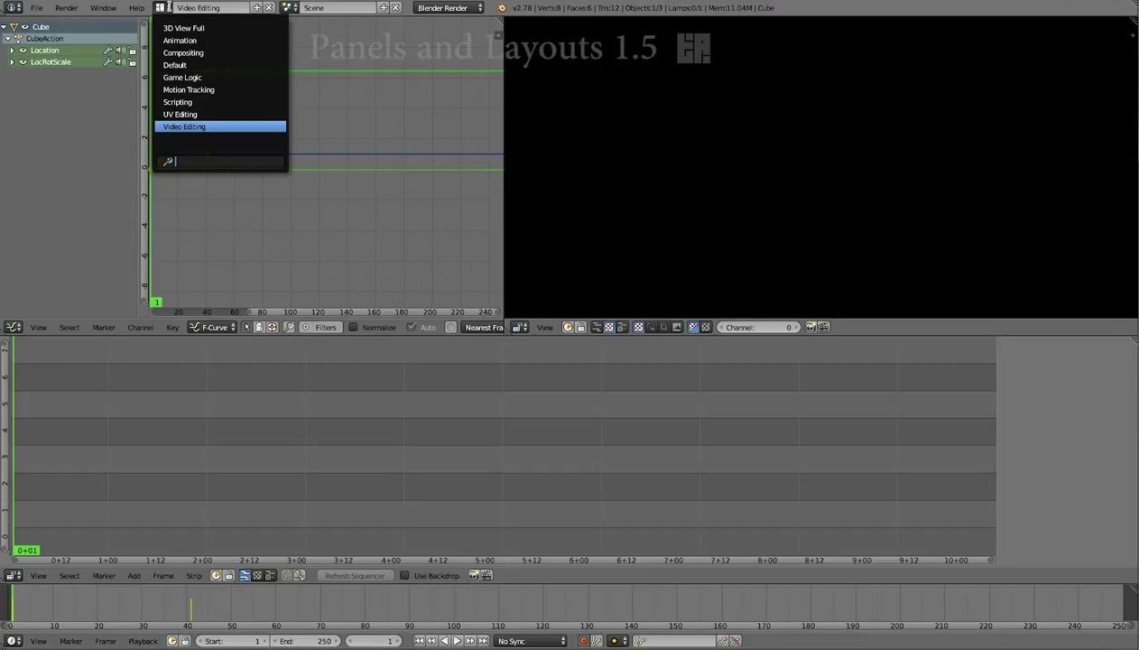
{"action": "left_click", "coordinate": [180, 40]}
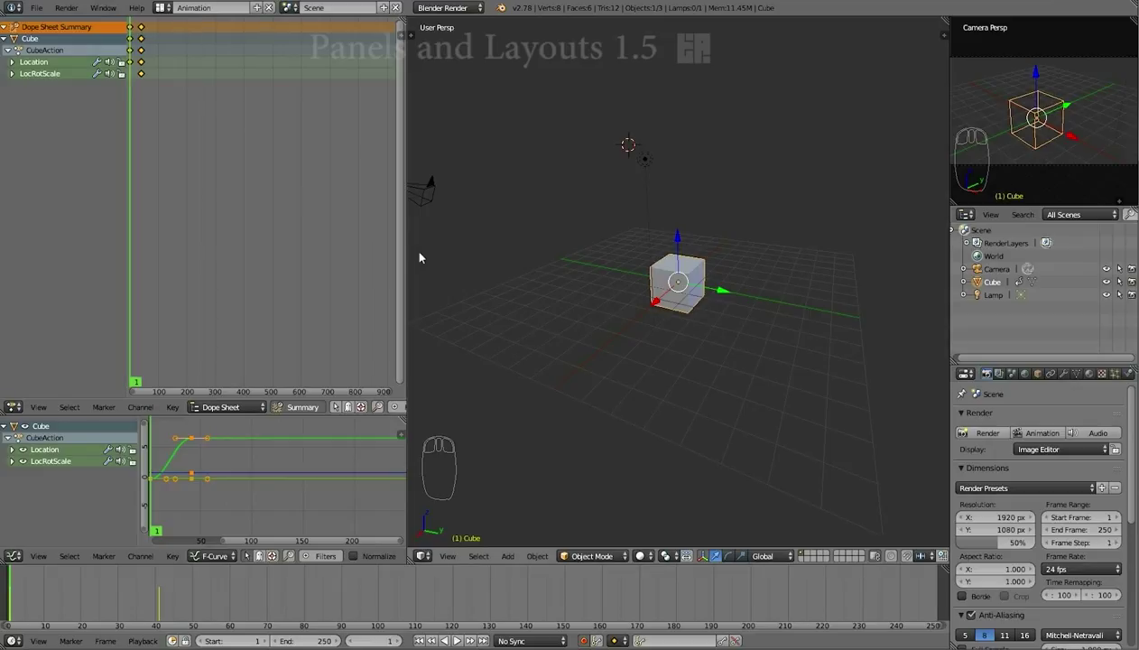
{"action": "left_click_drag", "start_coordinate": [403, 257], "coordinate": [377, 236]}
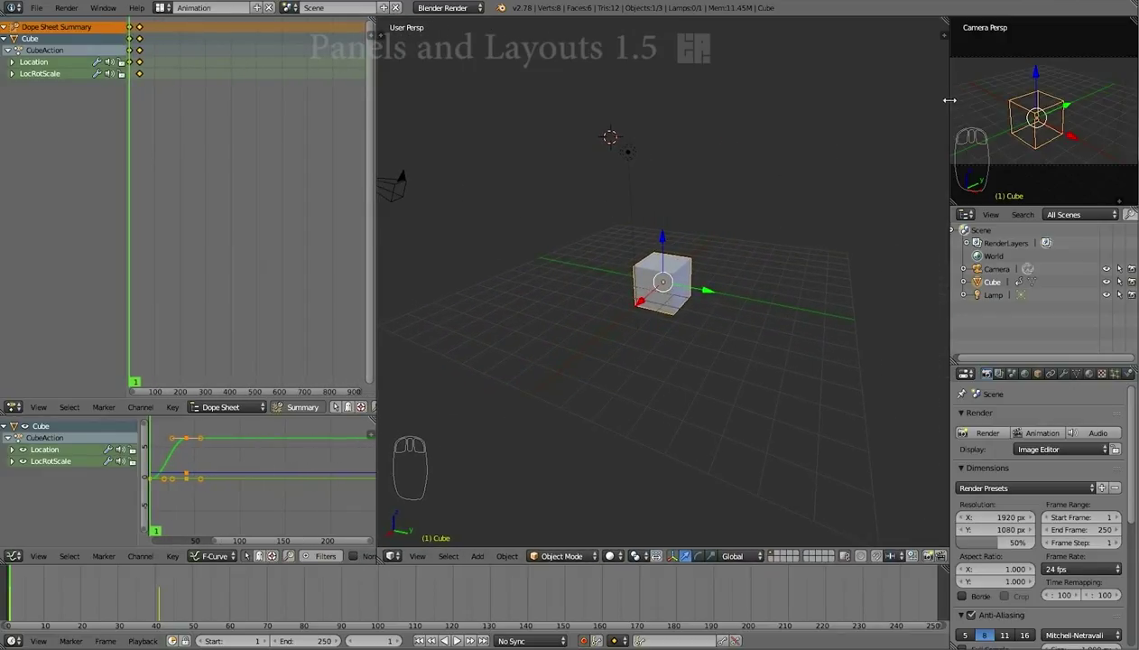
{"action": "left_click_drag", "start_coordinate": [951, 102], "coordinate": [738, 122]}
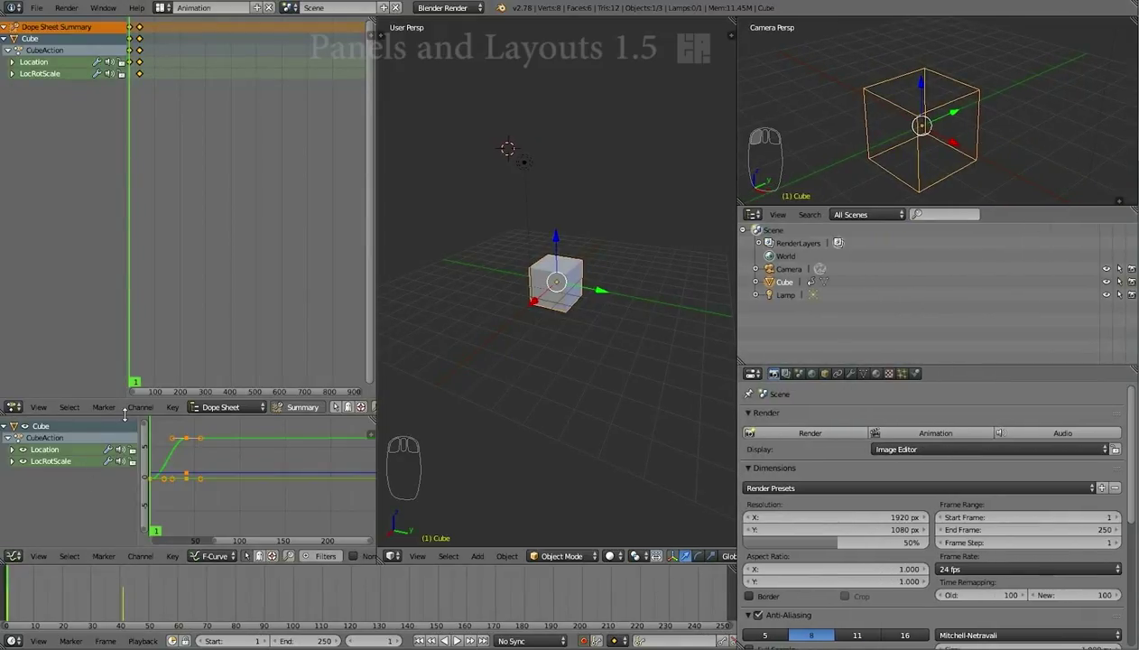
{"action": "left_click_drag", "start_coordinate": [125, 412], "coordinate": [114, 337]}
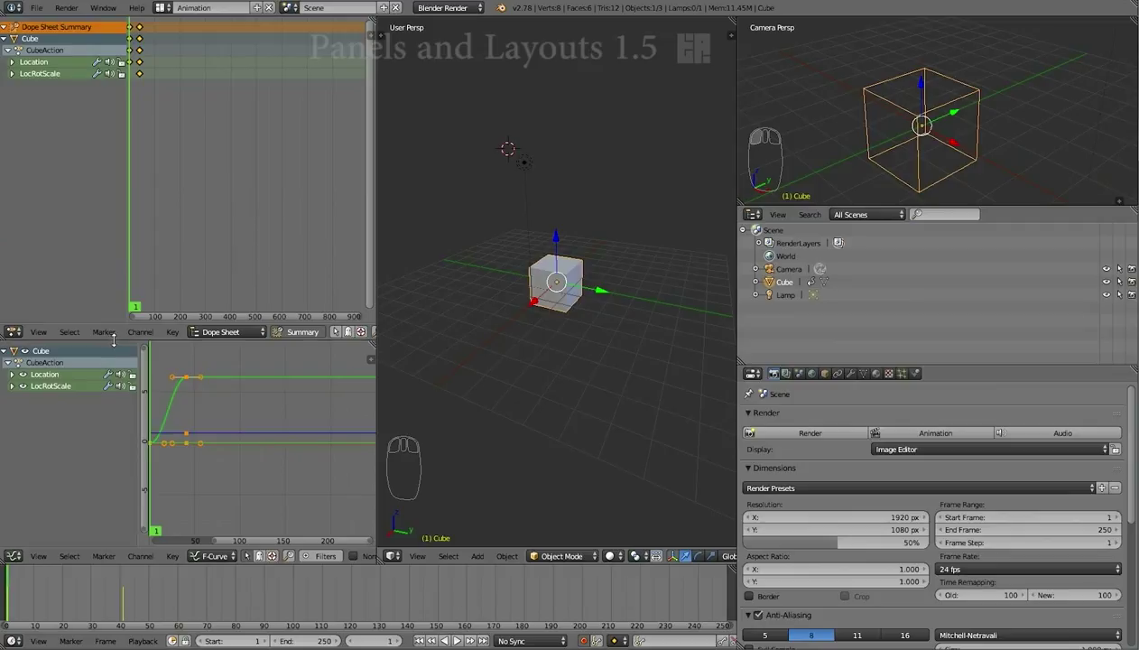
Change the Dope Sheet area to the Video Sequence Editor and the Graph Editor area to the UV/Image Editor.
{"action": "left_click", "coordinate": [13, 332]}
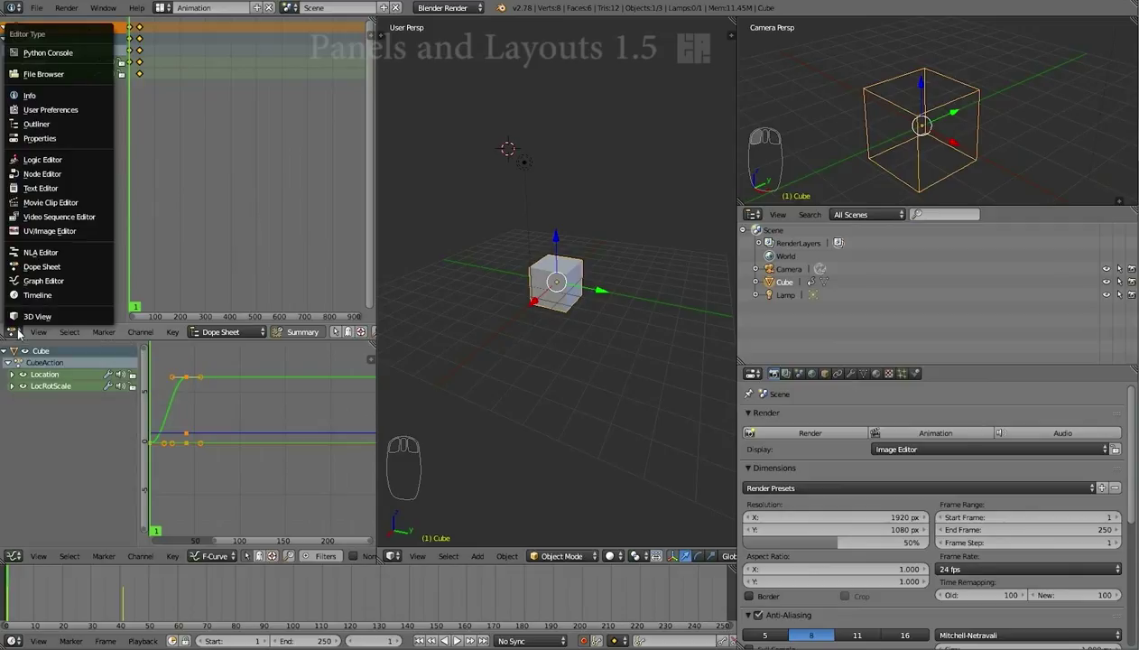
{"action": "left_click", "coordinate": [56, 213]}
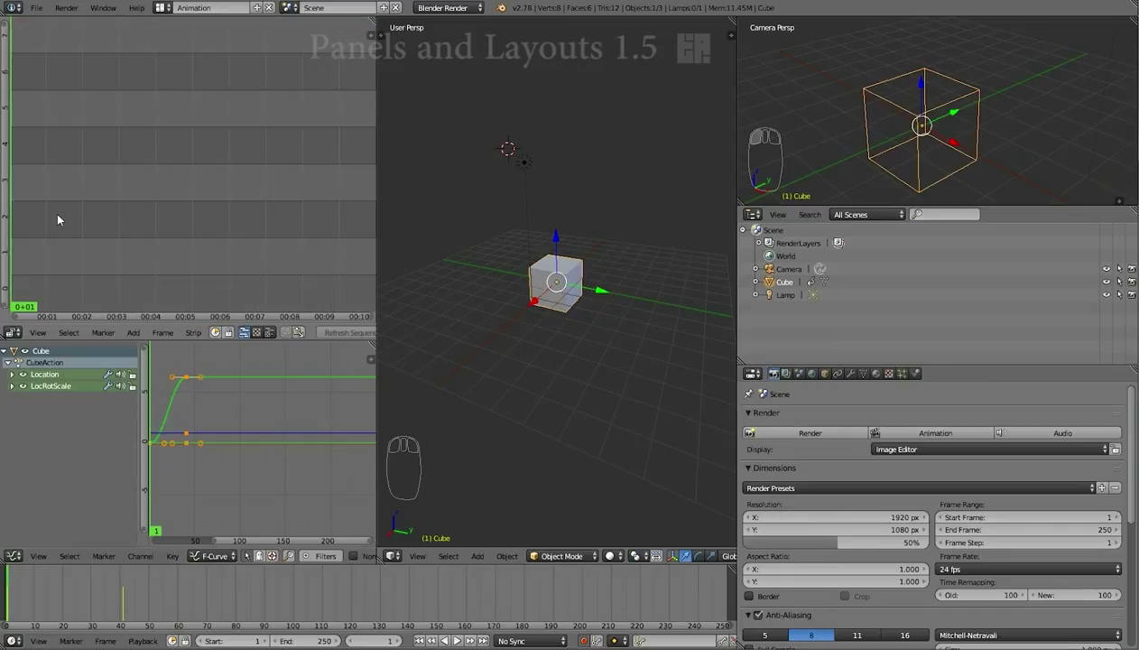
{"action": "left_click", "coordinate": [14, 556]}
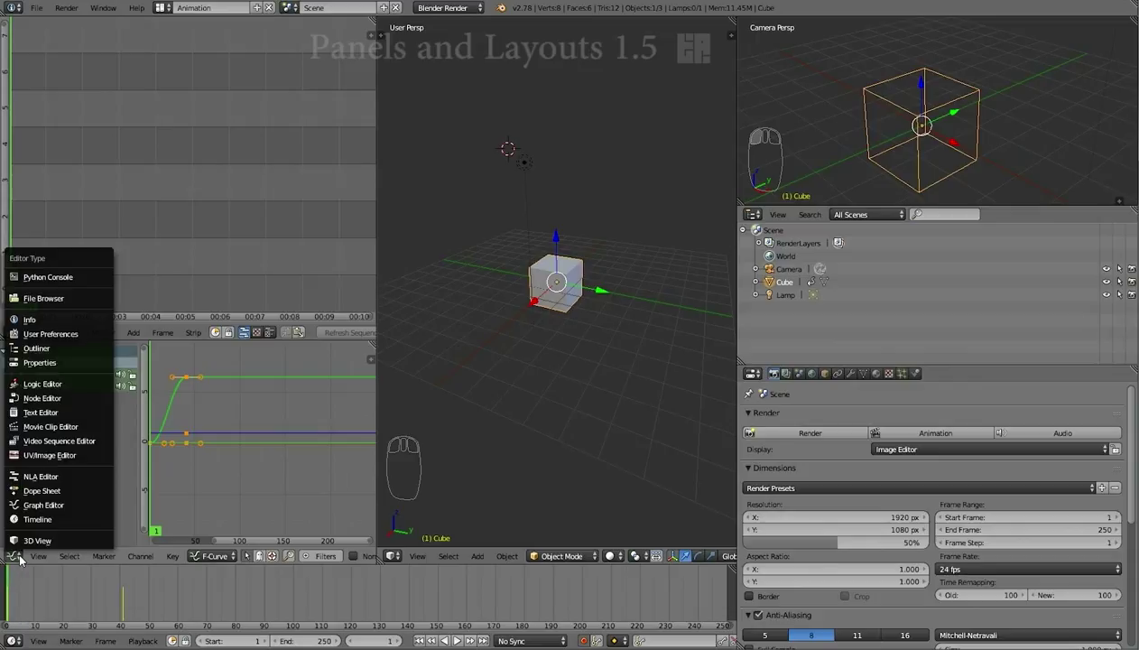
{"action": "left_click", "coordinate": [43, 457]}
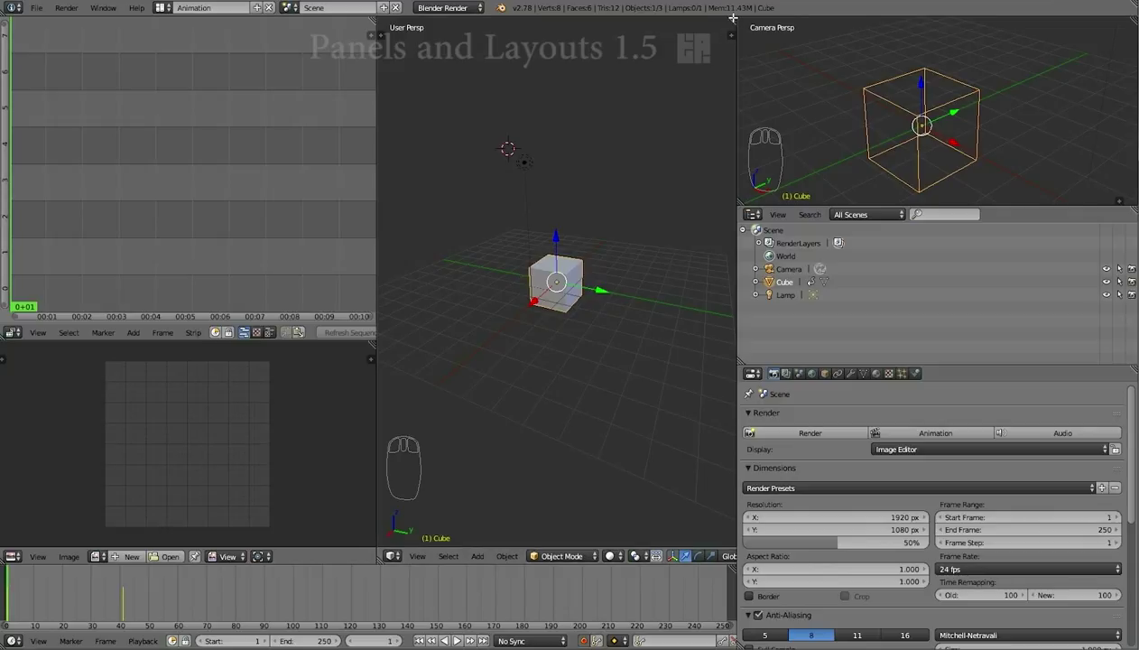
Split the central 3D view into two side-by-side areas and change the new one to User Preferences.
{"action": "left_click_drag", "start_coordinate": [732, 17], "coordinate": [527, 15]}
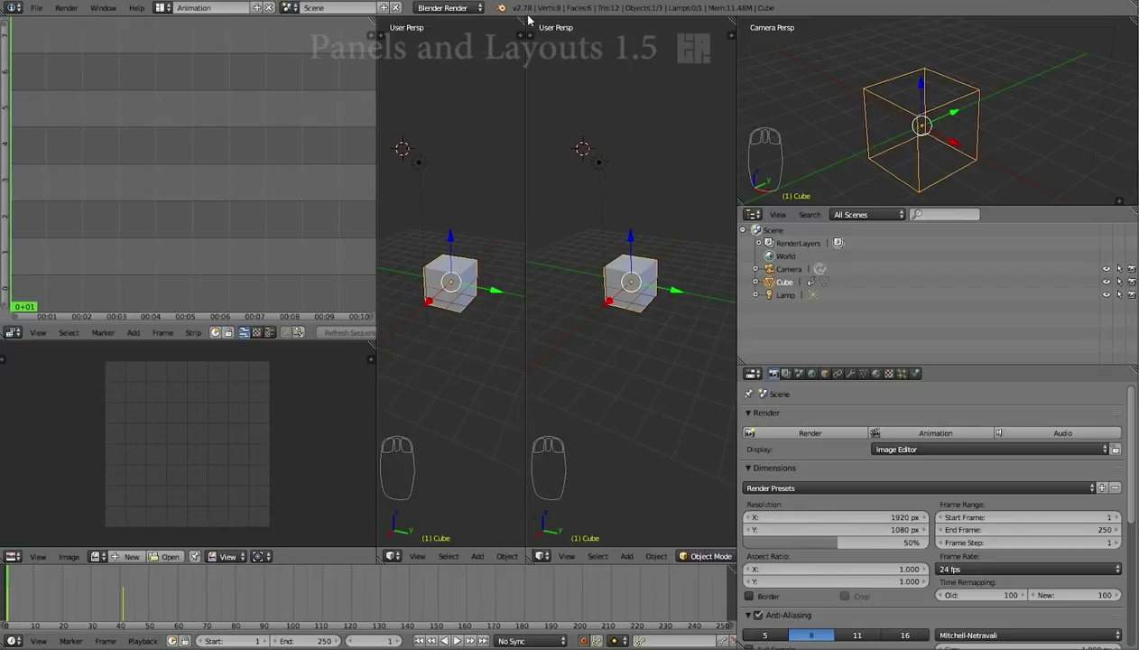
{"action": "left_click", "coordinate": [541, 556]}
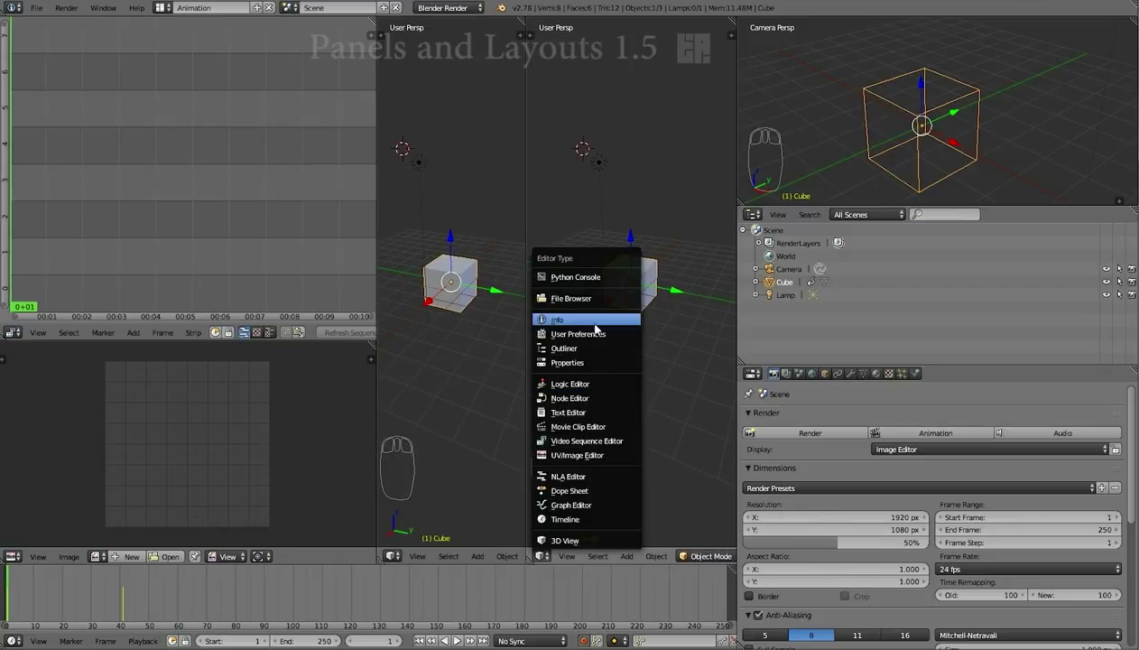
{"action": "left_click", "coordinate": [592, 339]}
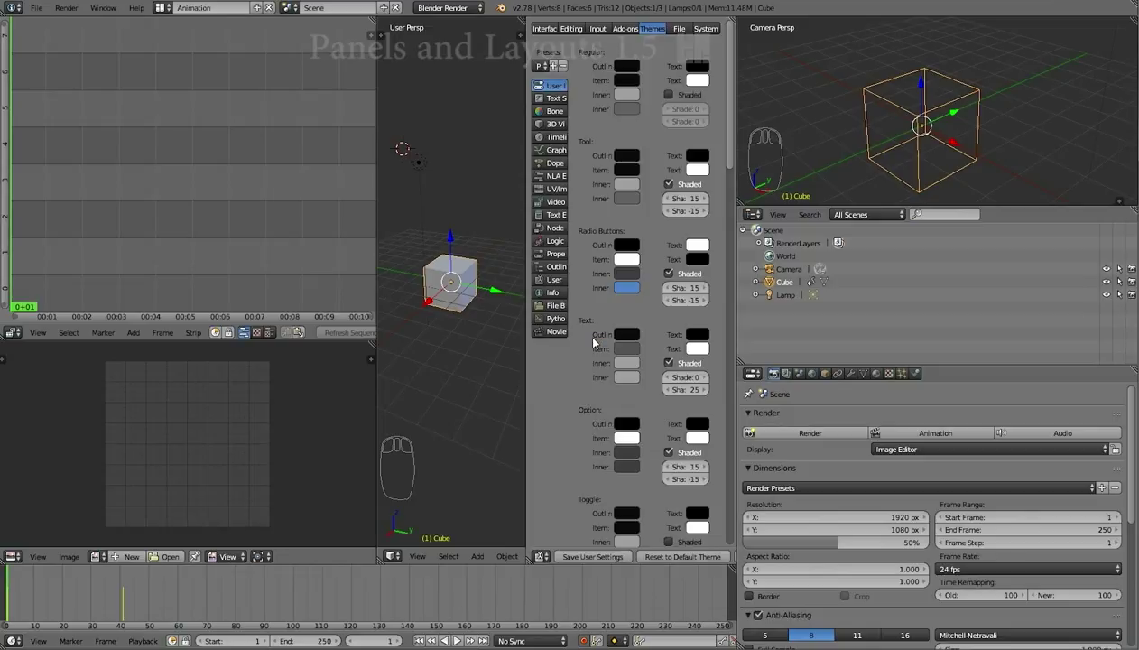
Split the User Preferences area and the narrow 3D view beside it into two side-by-side areas each.
{"action": "left_click_drag", "start_coordinate": [707, 24], "coordinate": [611, 35]}
{"action": "left_click_drag", "start_coordinate": [526, 23], "coordinate": [462, 31]}
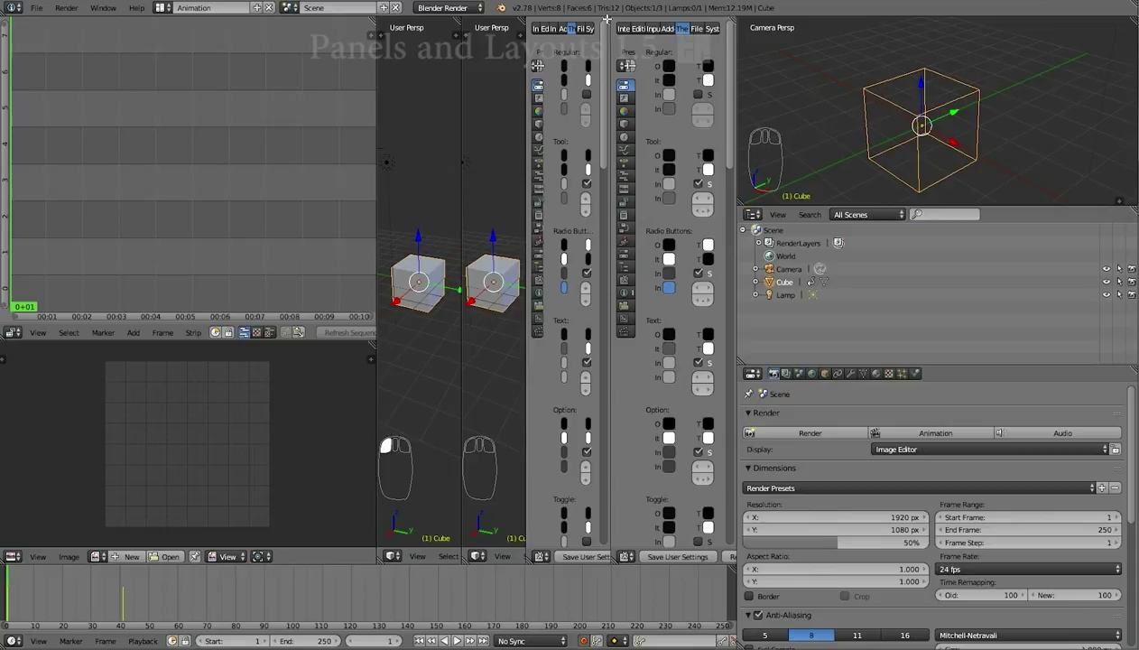
Join the two User Preferences areas and both narrow 3D views into one central 3D view.
{"action": "left_click_drag", "start_coordinate": [606, 18], "coordinate": [643, 25]}
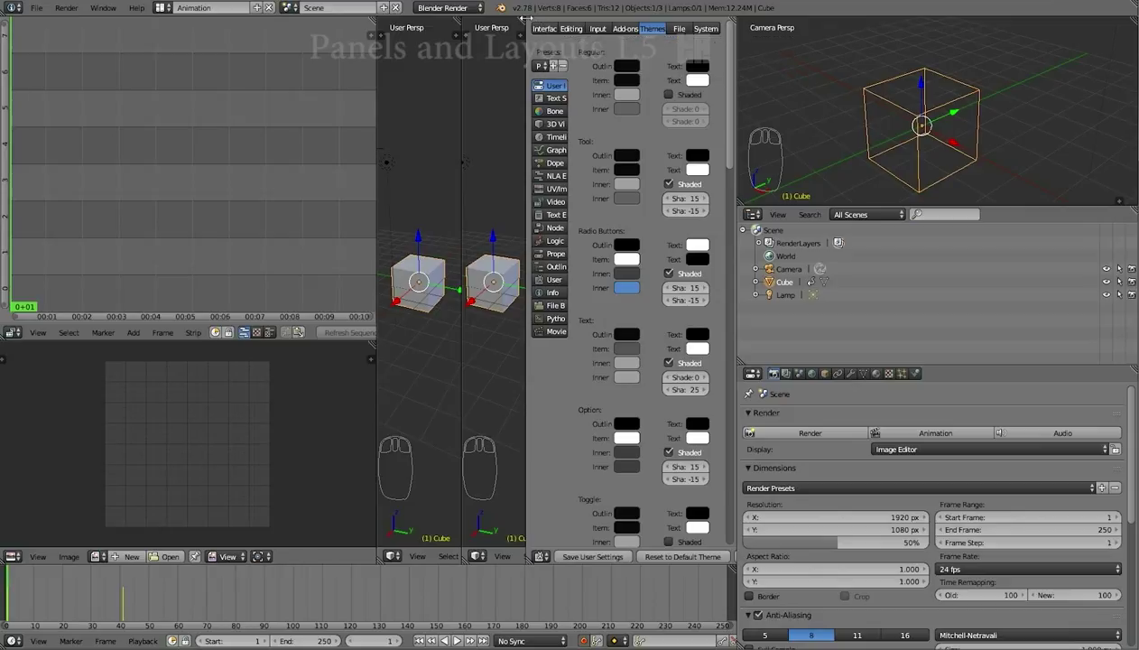
{"action": "left_click_drag", "start_coordinate": [520, 17], "coordinate": [586, 282]}
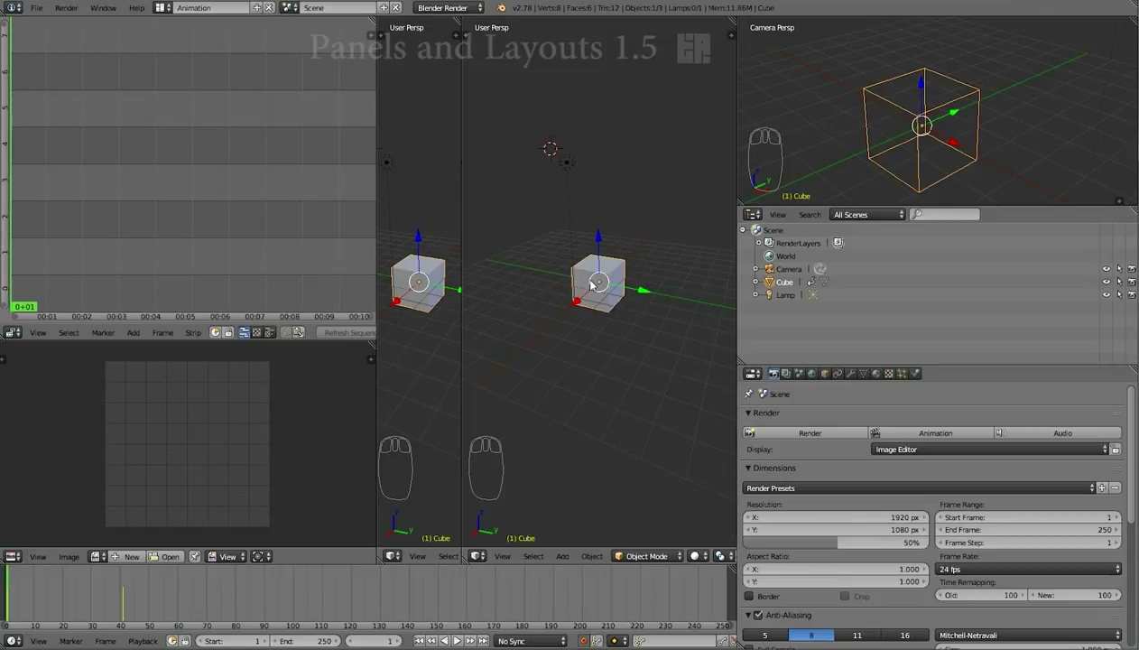
{"action": "left_click_drag", "start_coordinate": [458, 20], "coordinate": [529, 42]}
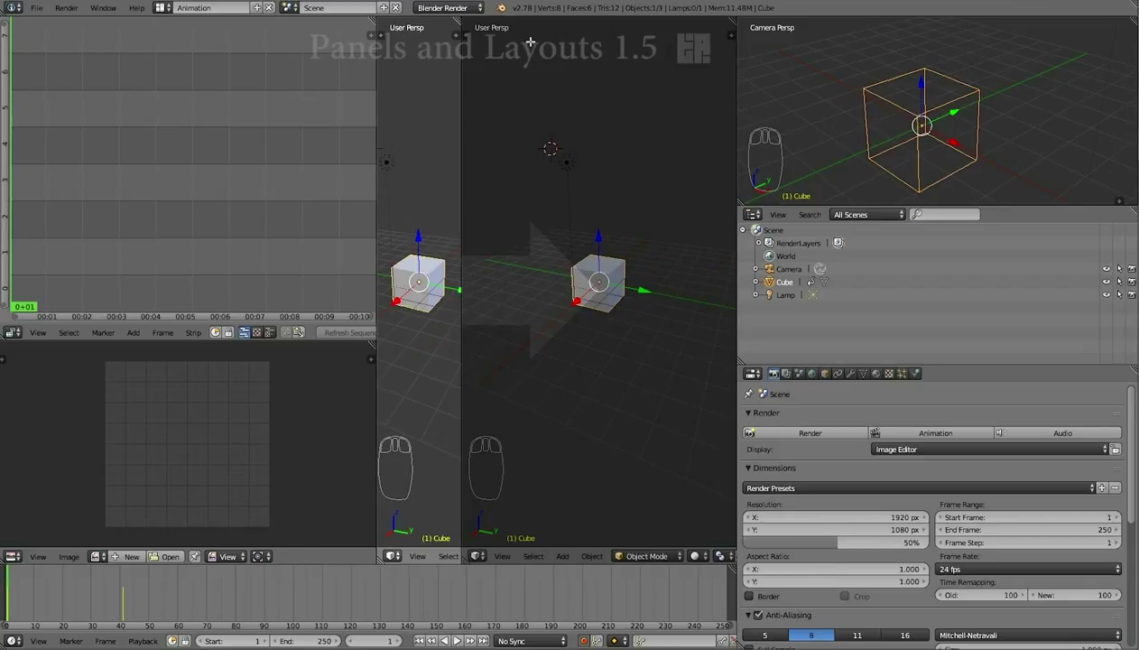
{"action": "left_click_drag", "start_coordinate": [530, 42], "coordinate": [513, 304]}
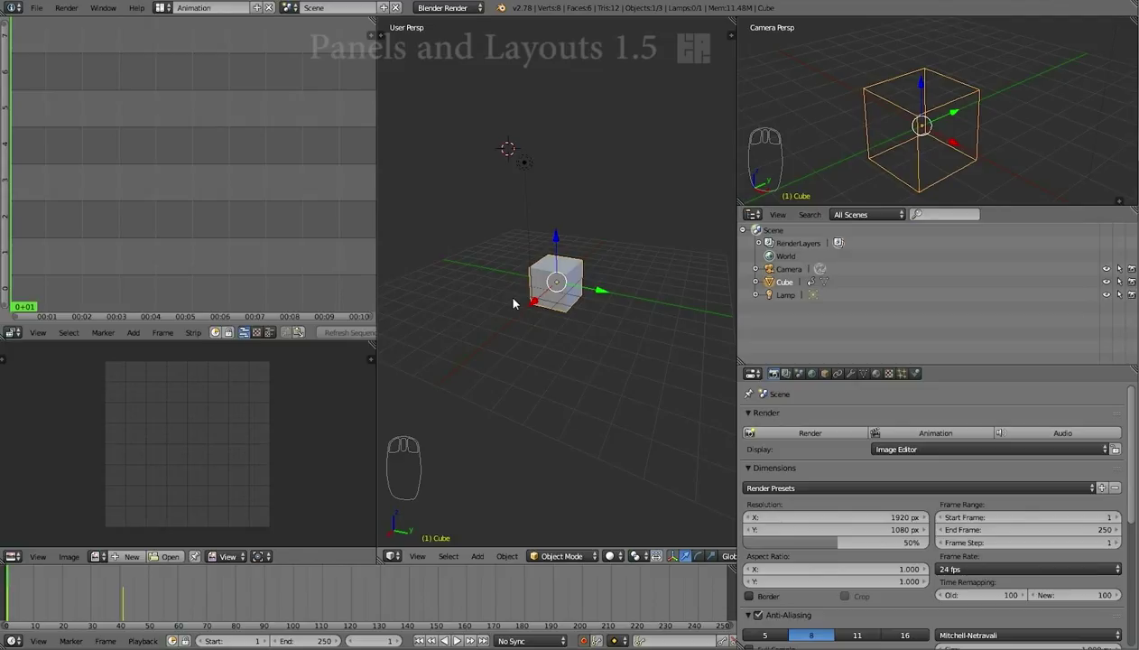
Split the central 3D view into upper and lower areas and change the upper one to the Text Editor.
{"action": "right_click", "coordinate": [378, 228]}
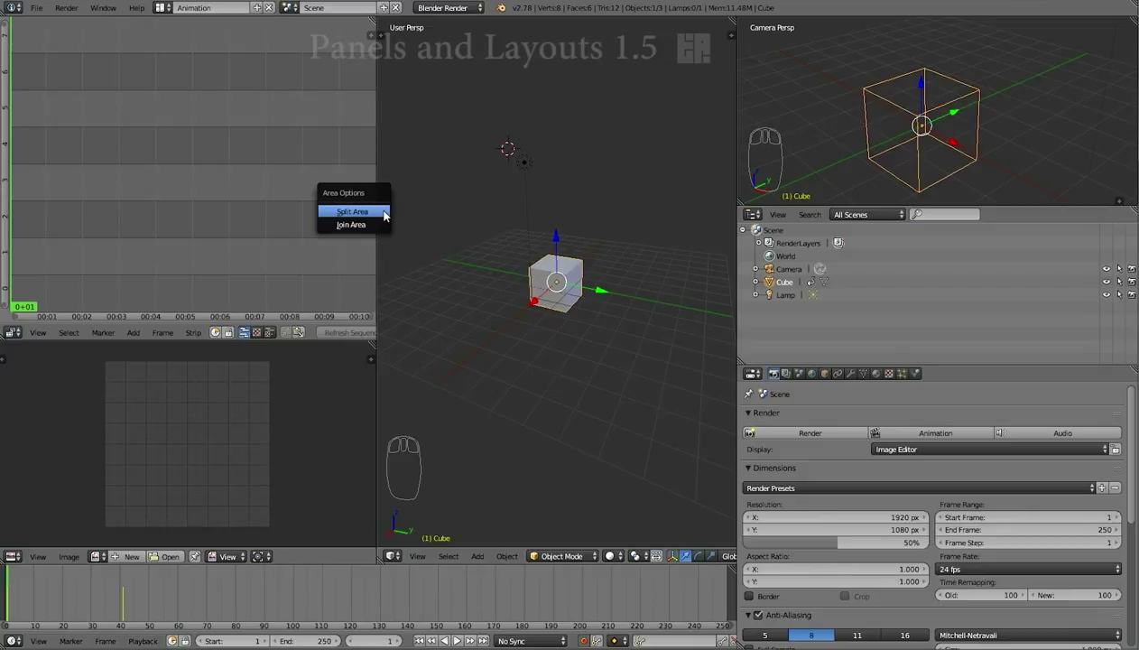
{"action": "left_click", "coordinate": [383, 212]}
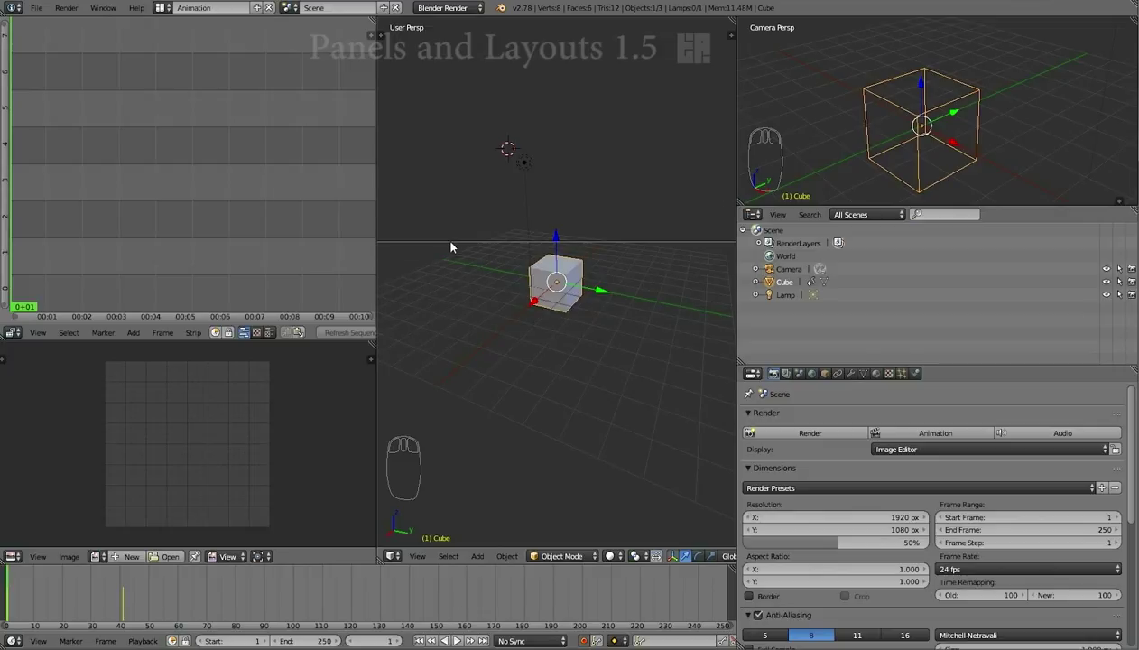
{"action": "left_click", "coordinate": [443, 236]}
{"action": "left_click", "coordinate": [400, 237]}
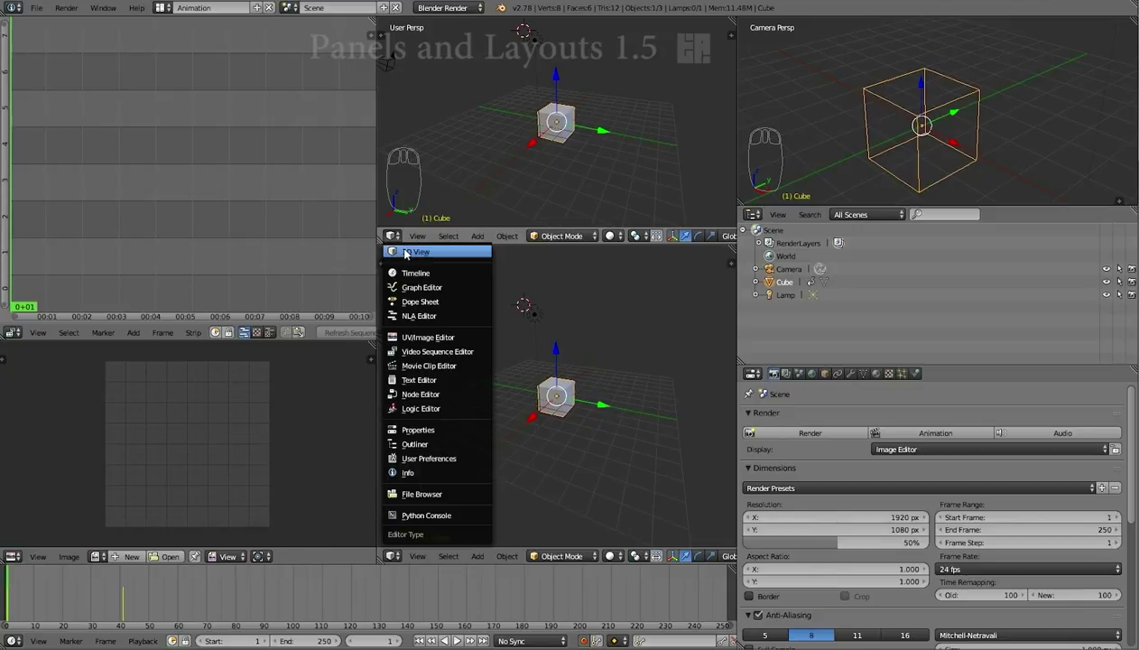
{"action": "left_click", "coordinate": [418, 380]}
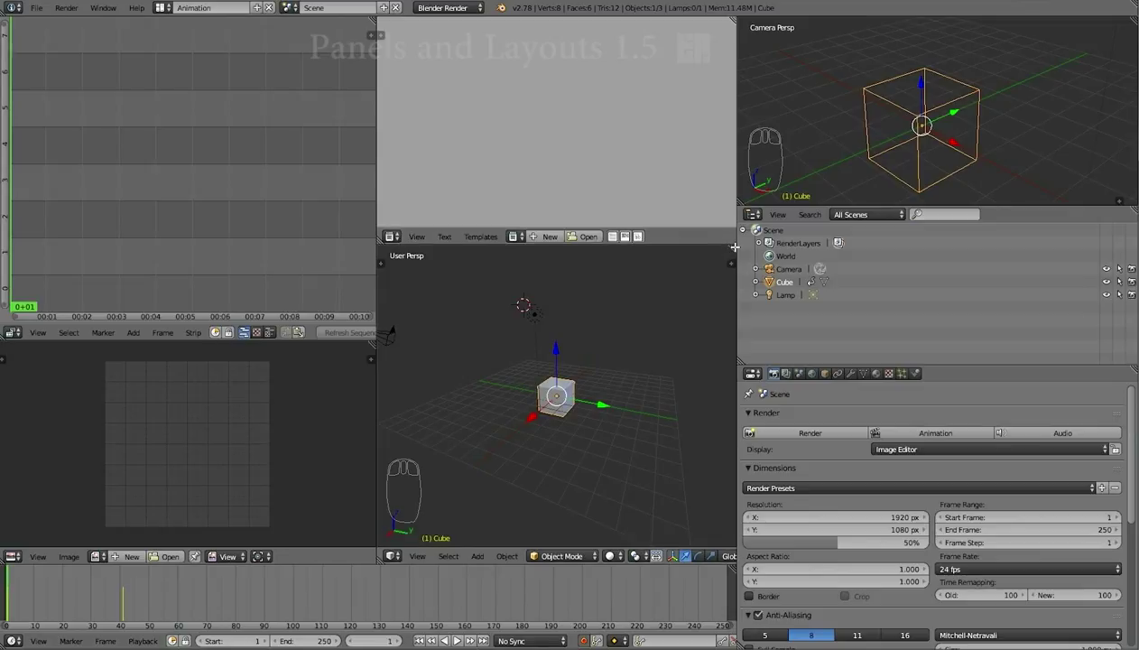
Join the 3D view over the Text Editor area above it.
{"action": "right_click", "coordinate": [667, 230]}
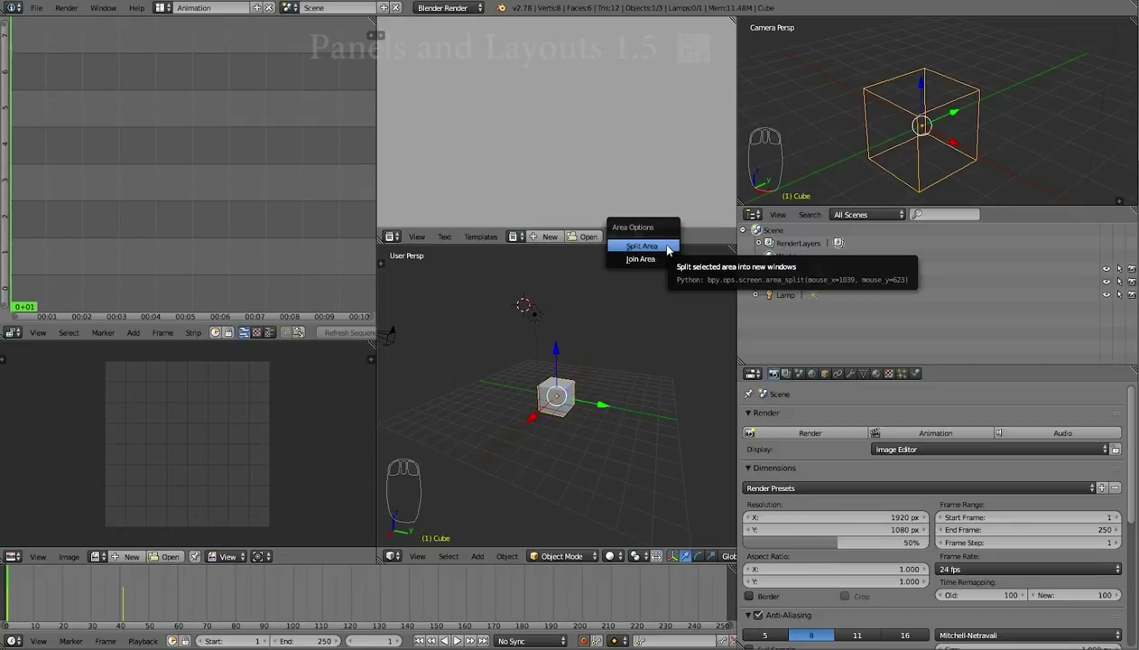
{"action": "left_click", "coordinate": [640, 259]}
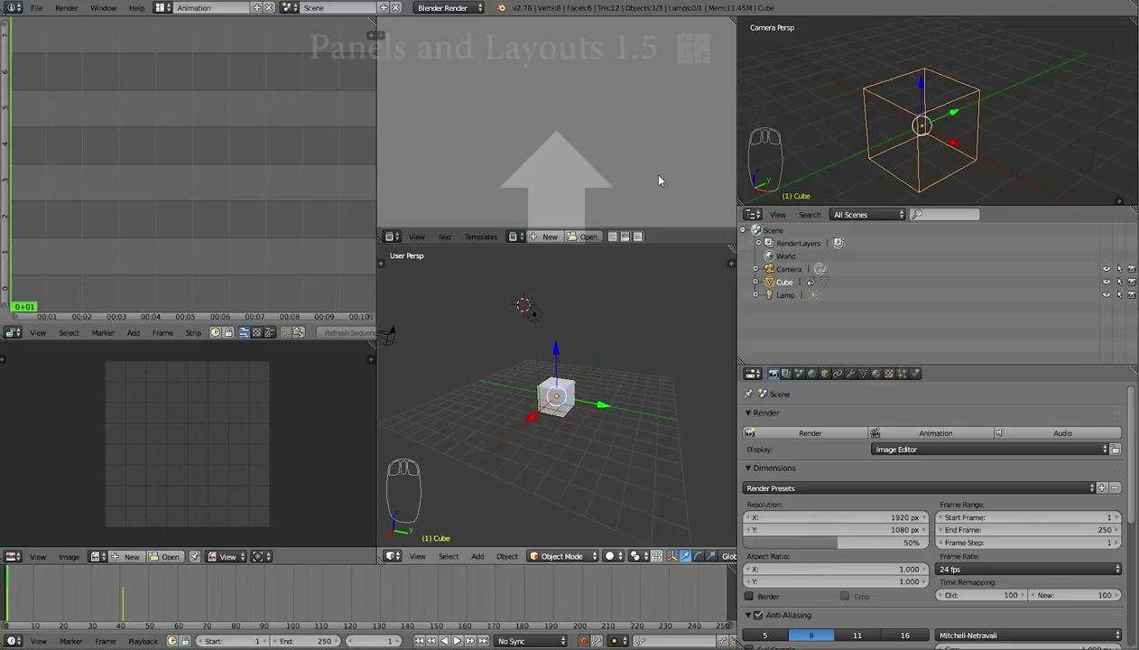
{"action": "left_click", "coordinate": [659, 180]}
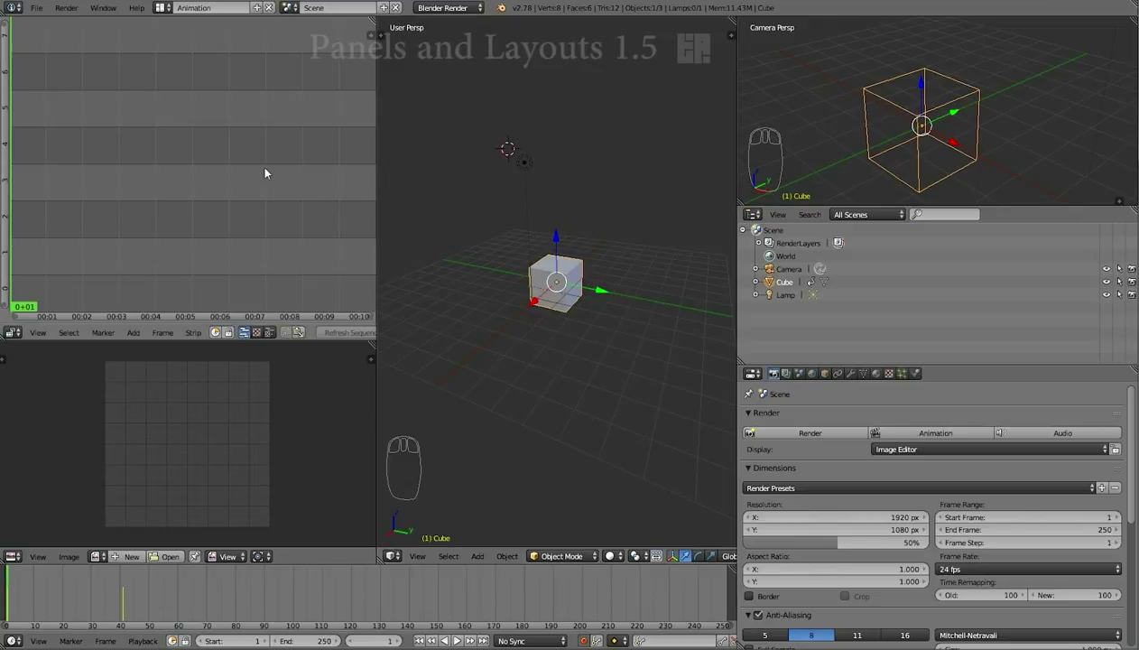
Split the Video Sequence Editor into two side-by-side areas and change the new one beside the 3D view to Properties.
{"action": "right_click", "coordinate": [176, 339]}
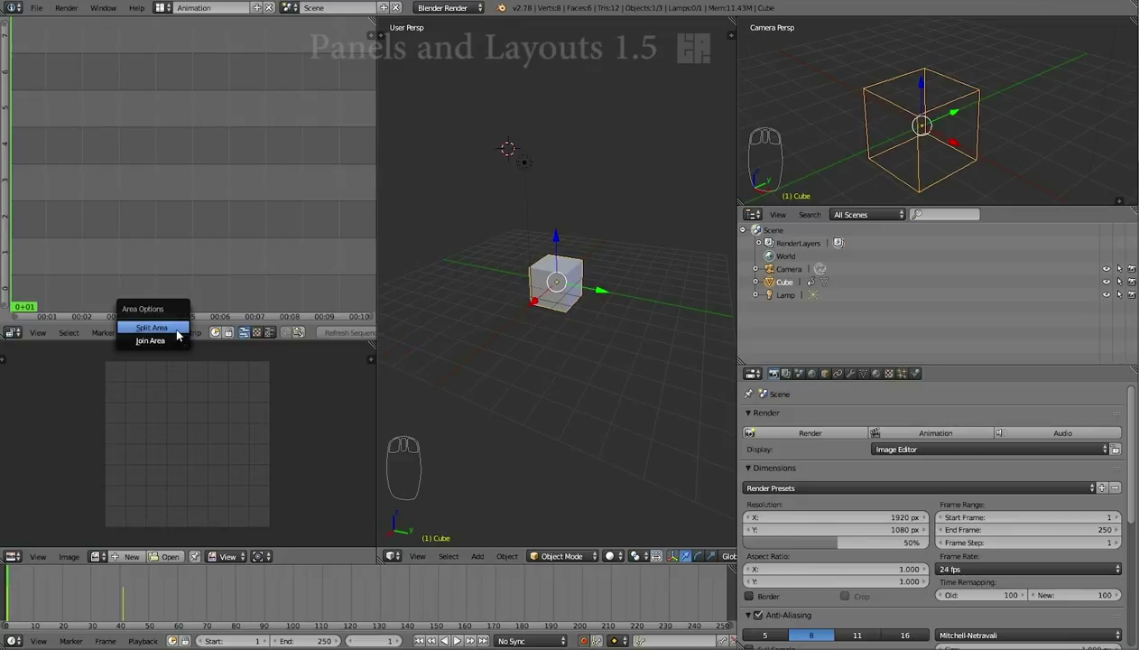
{"action": "left_click", "coordinate": [177, 331]}
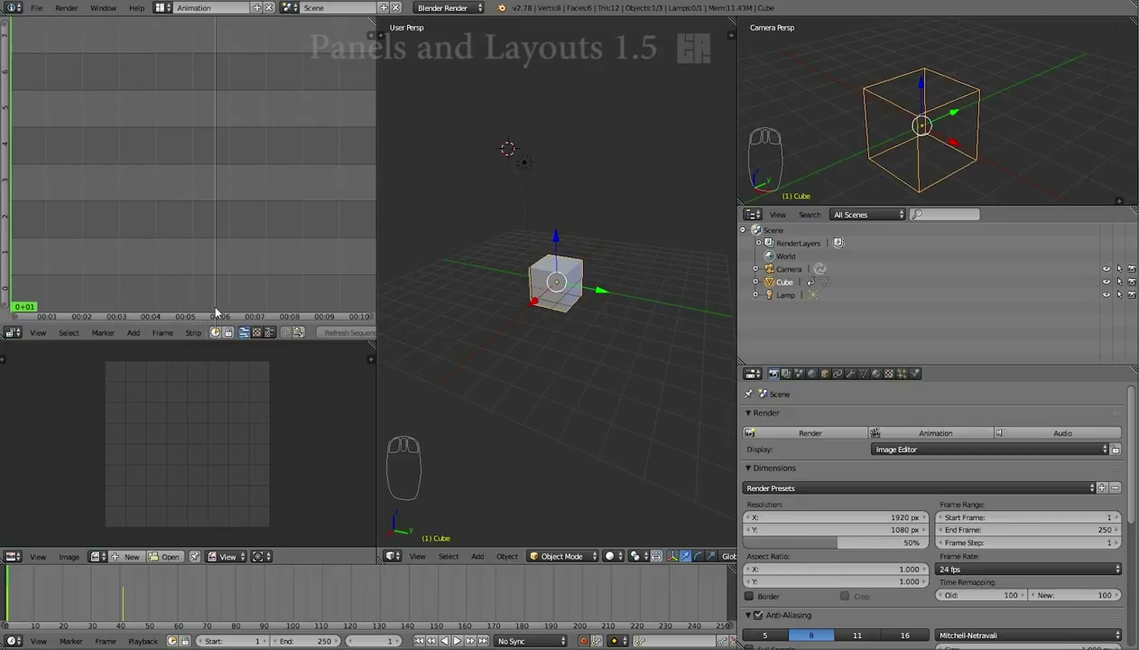
{"action": "left_click", "coordinate": [180, 326]}
{"action": "left_click", "coordinate": [191, 333]}
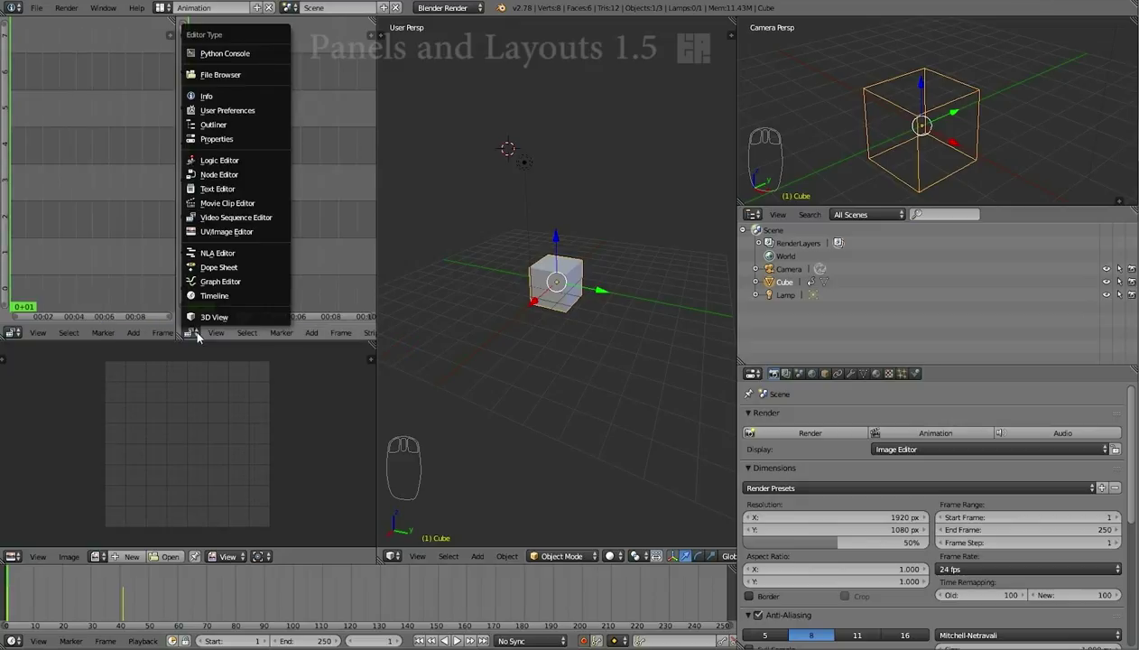
{"action": "left_click", "coordinate": [220, 139]}
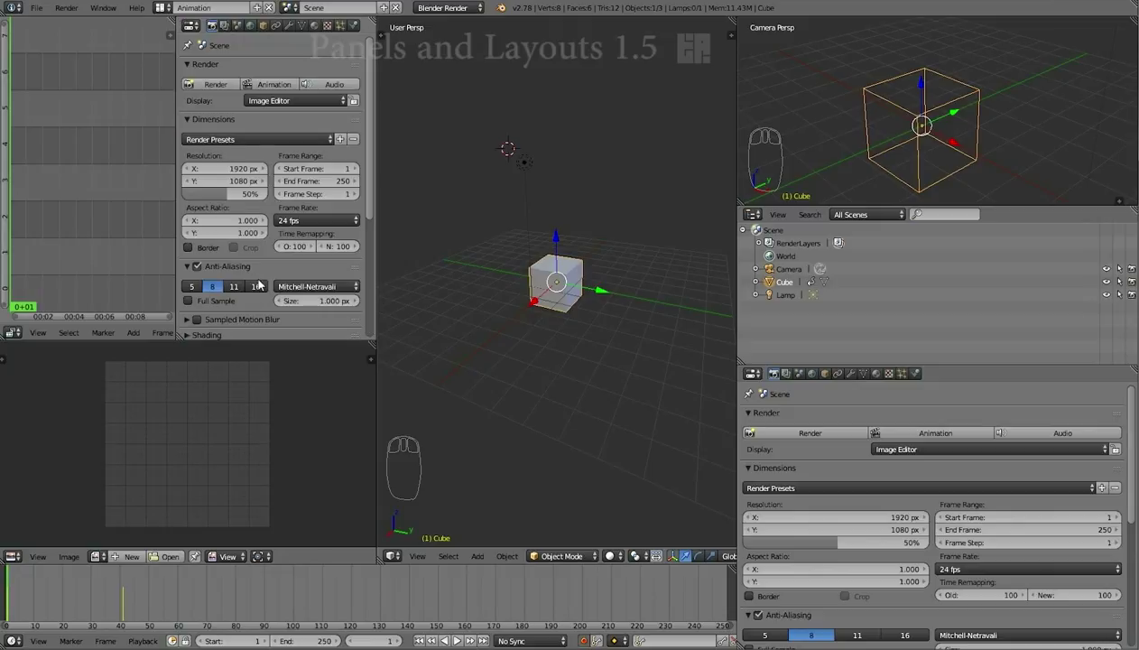
Join the new Properties area with the Video Sequence Editor beside it.
{"action": "right_click", "coordinate": [175, 259]}
{"action": "left_click", "coordinate": [149, 258]}
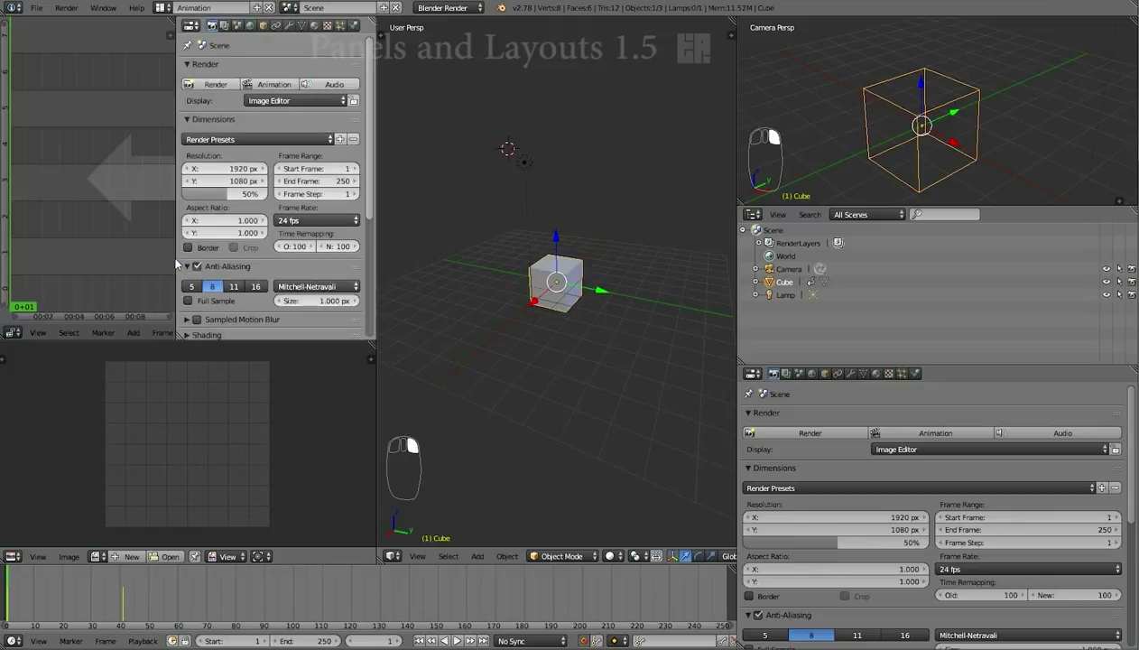